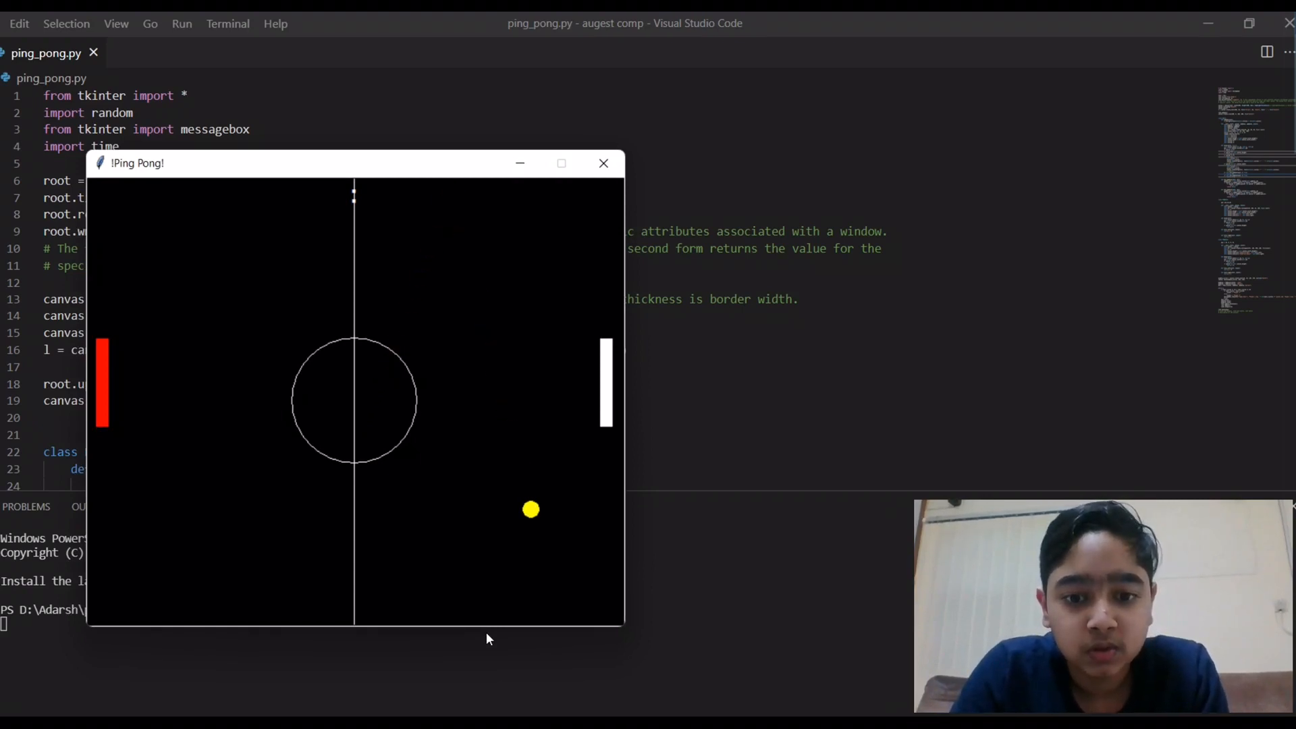
Step: Rally the opening points, steering the white paddle with the arrows and the red paddle with W/S
key(Down)
key(Down)
key(Down)
key(Up)
key(Up)
key(Up)
key(Up)
key(Up)
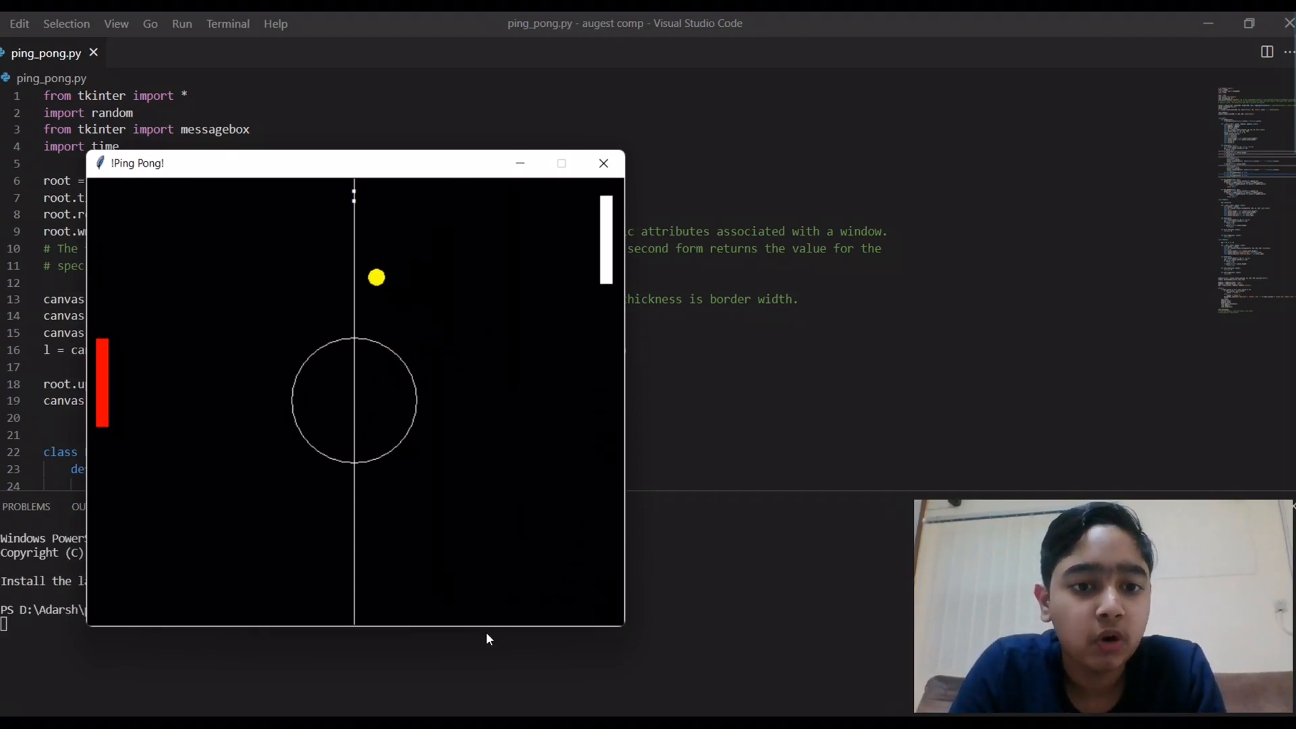
key(s)
key(s)
key(w)
key(w)
key(w)
key(w)
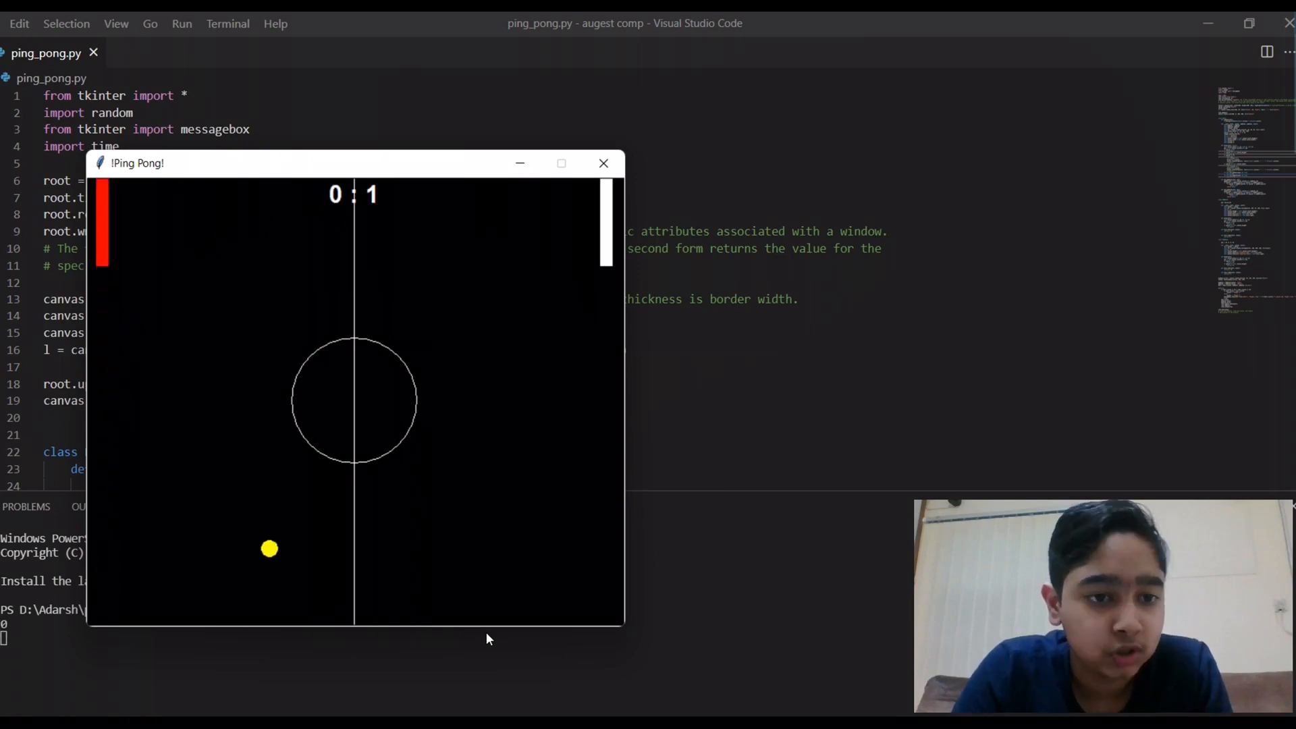
key(Down)
key(Down)
key(Down)
key(Down)
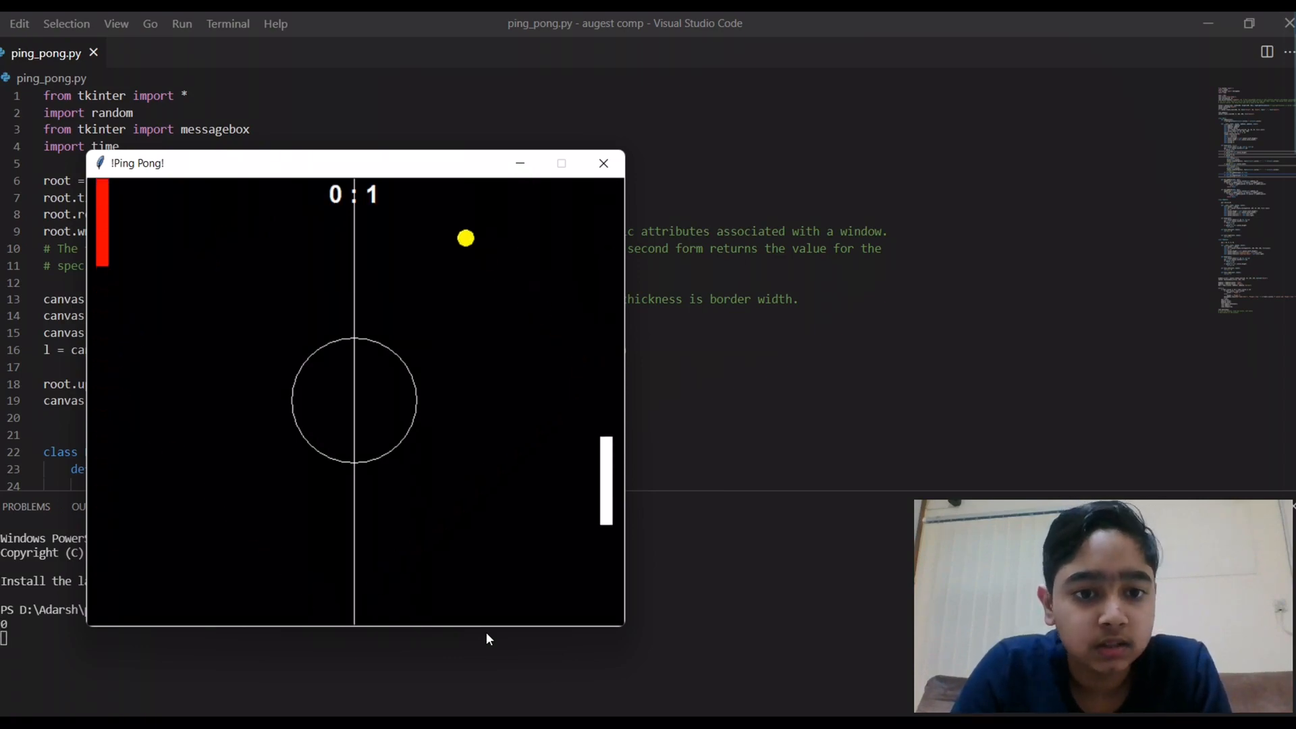
key(Down)
key(Down)
key(s)
key(s)
key(s)
key(s)
key(s)
key(s)
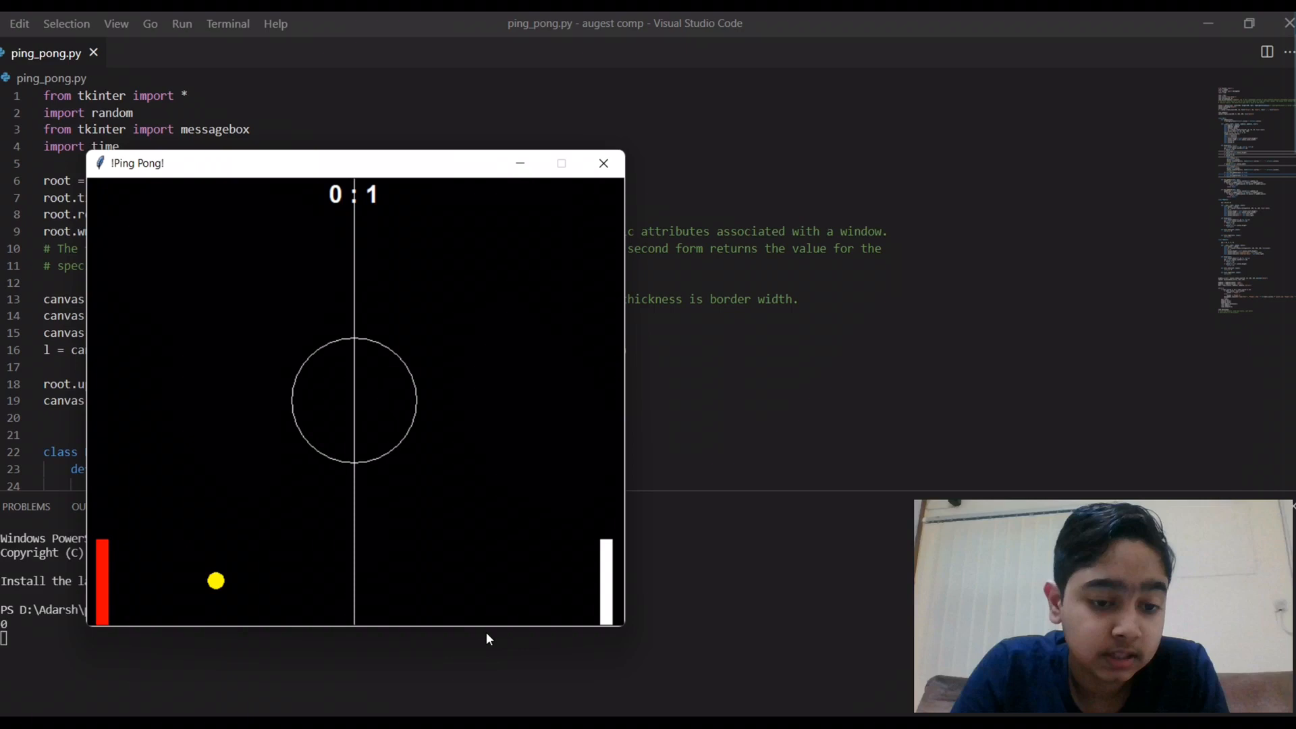
key(Up)
key(Up)
key(Up)
key(Up)
key(Up)
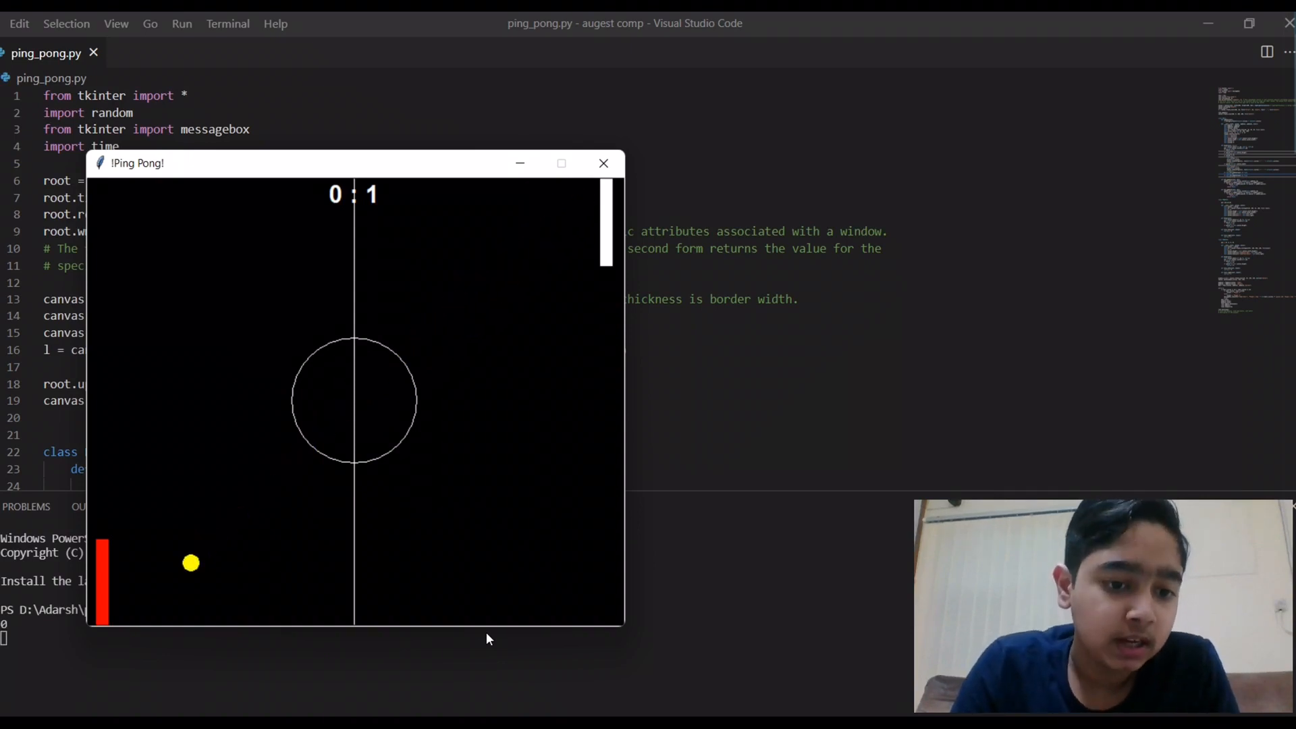
Step: Trade returns through a long rally, moving both paddles up and down to meet the ball
key(Up)
key(Up)
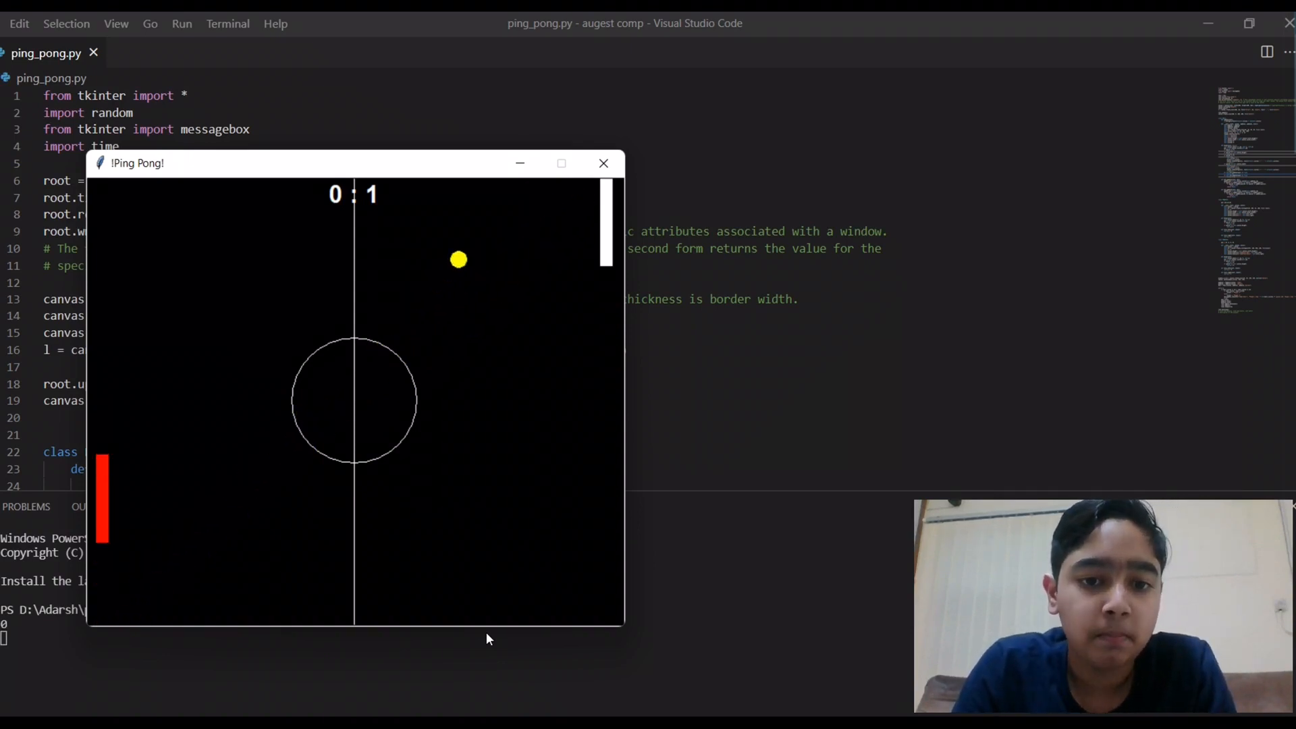
key(Down)
key(Down)
key(Down)
key(Down)
key(Down)
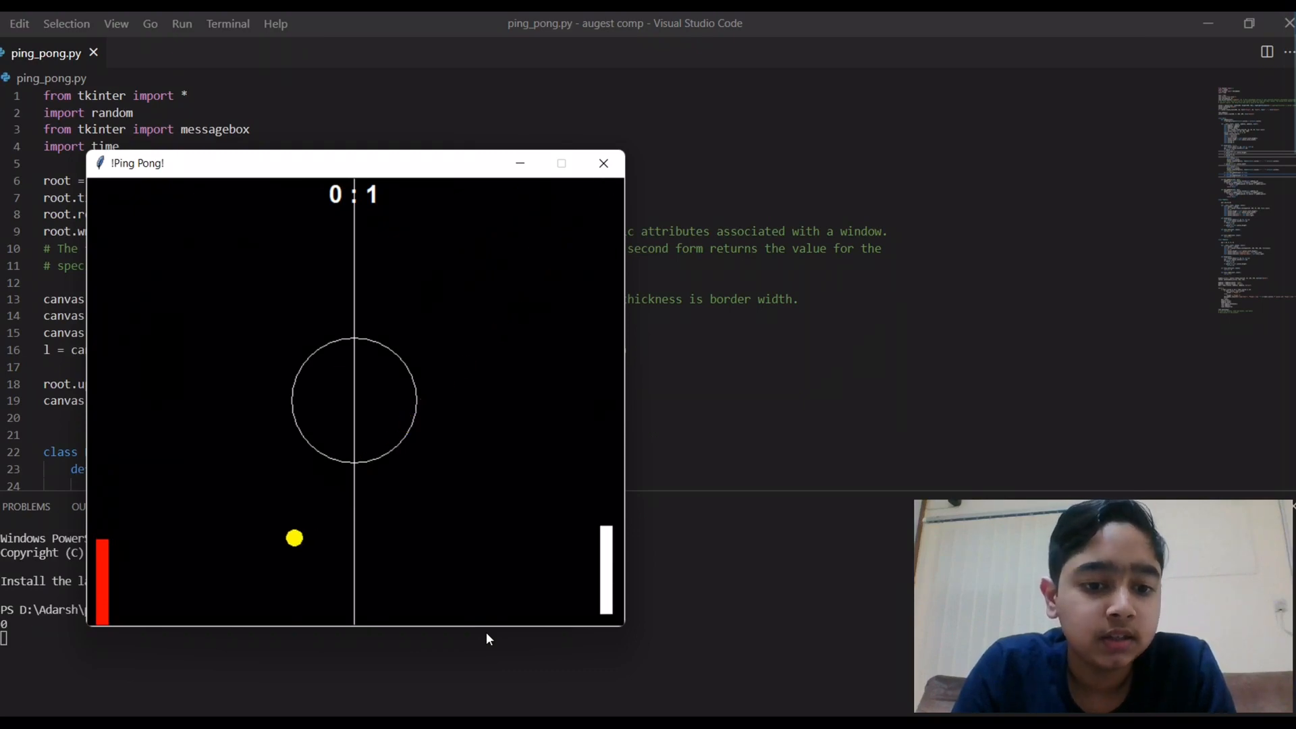
key(w)
key(w)
key(w)
key(w)
key(w)
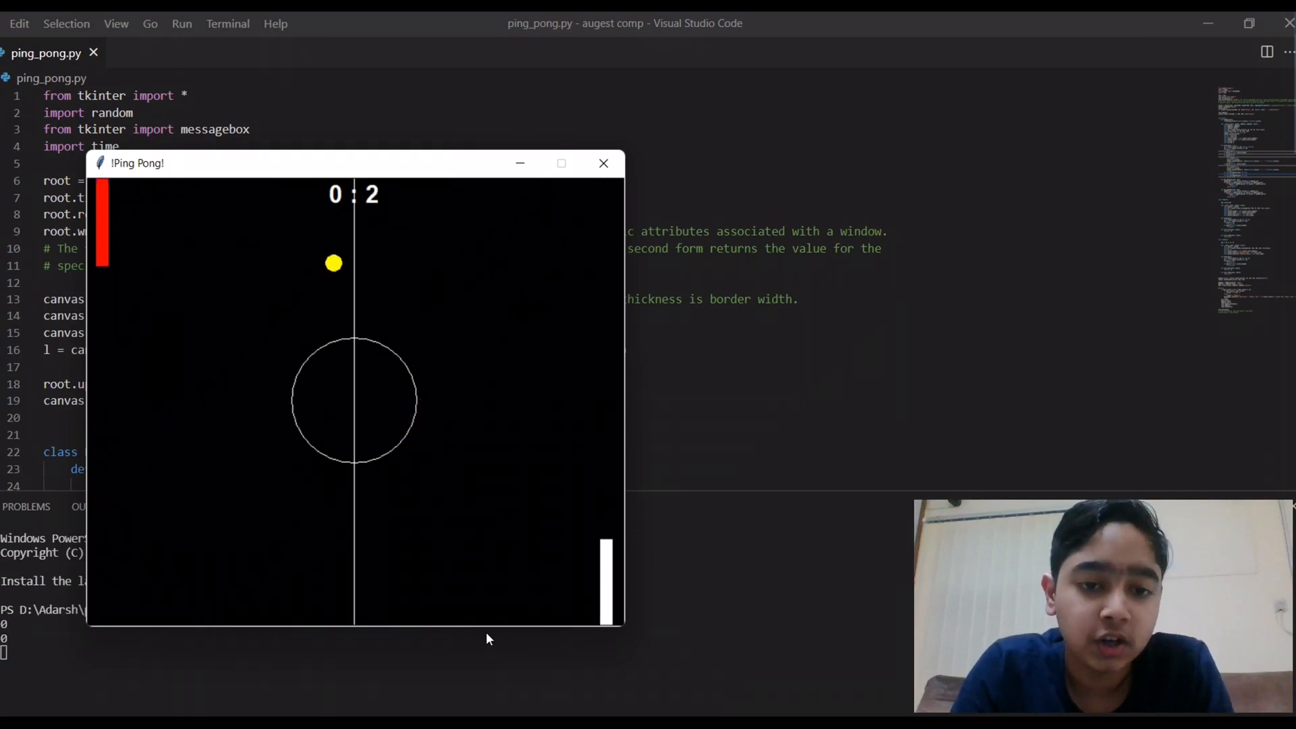
key(Up)
key(Up)
key(Up)
key(Up)
key(Up)
key(Up)
key(s)
key(s)
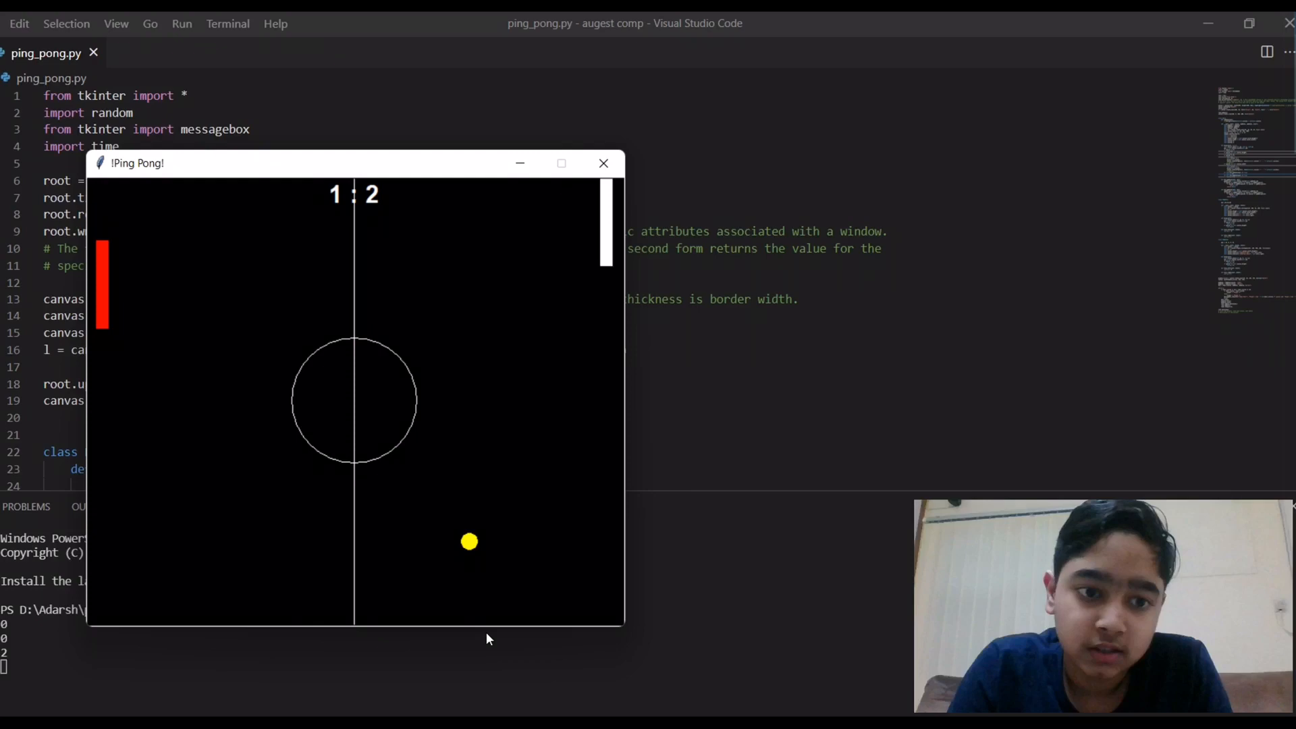
key(s)
key(w)
key(s)
key(s)
key(w)
key(w)
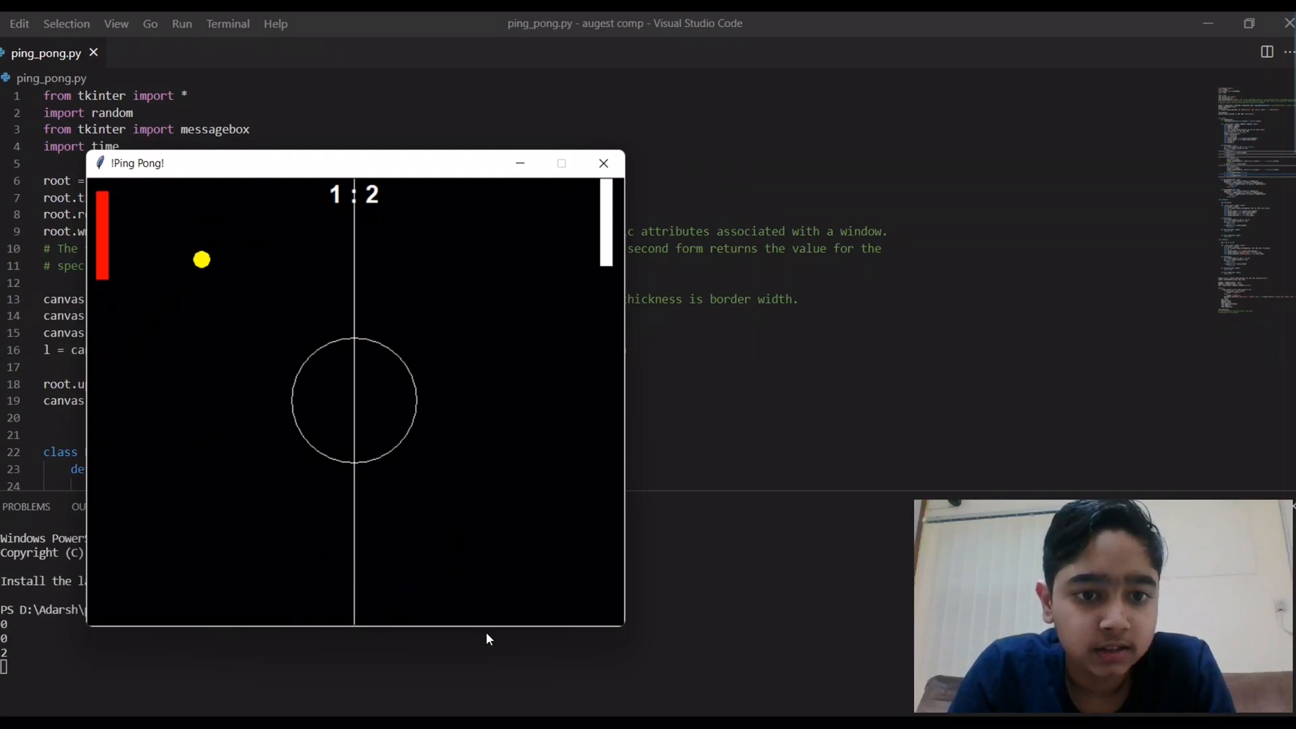
key(w)
key(Down)
key(Down)
key(Down)
key(Up)
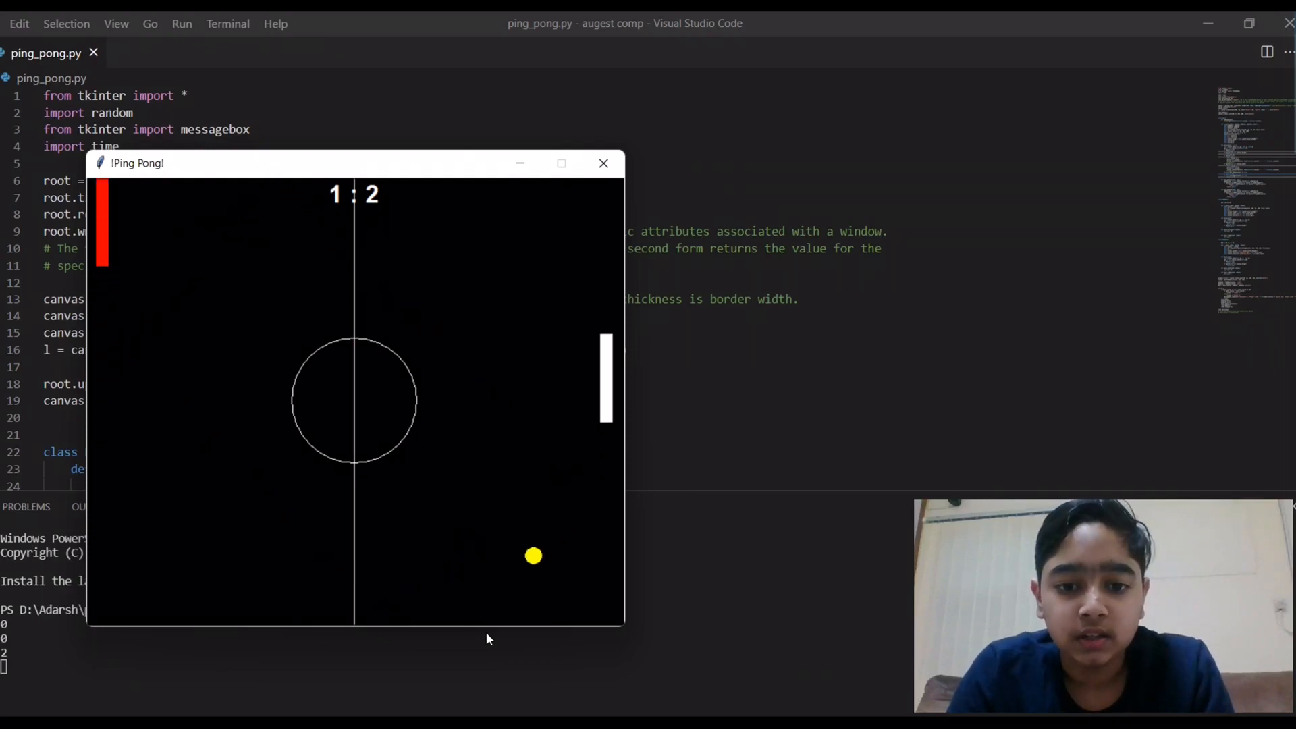
key(Up)
key(Up)
key(Up)
key(s)
key(s)
key(s)
key(w)
key(w)
key(w)
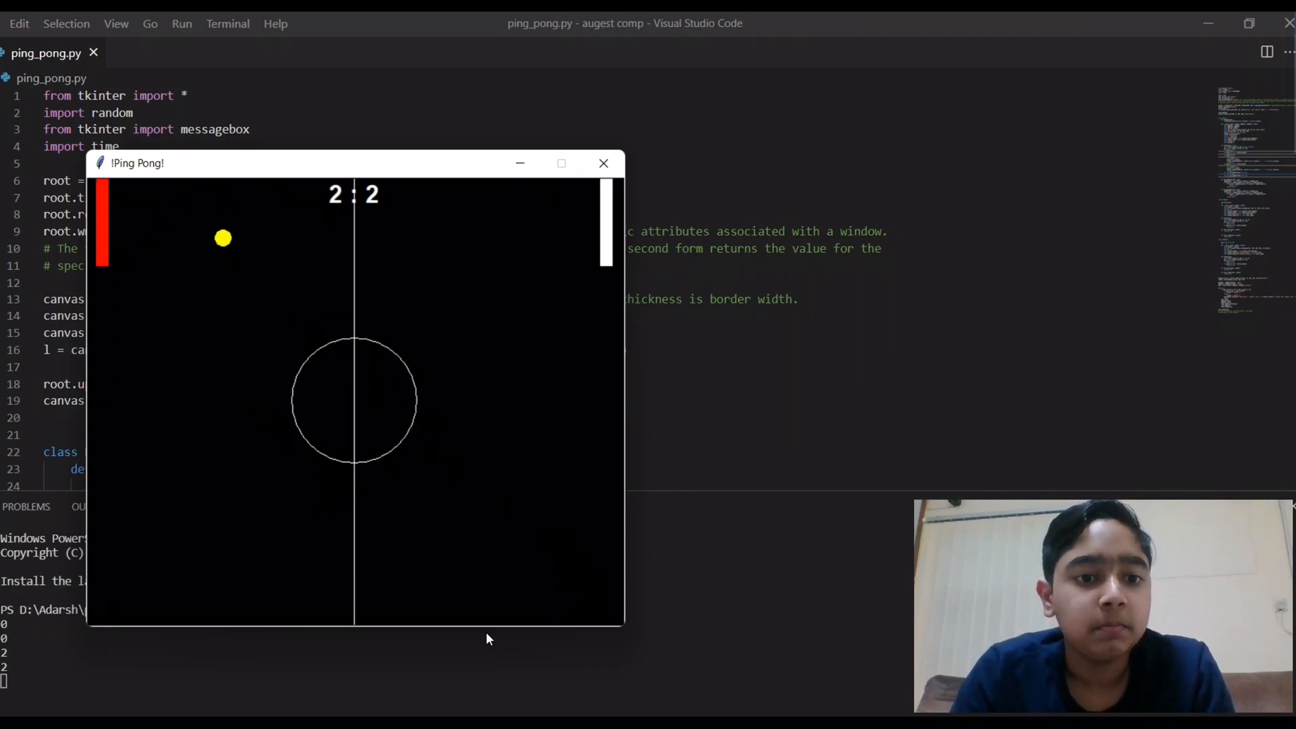
Step: Reposition both paddles after the point and return the next ball, the score reaching 2 : 3
key(s)
key(s)
key(w)
key(w)
key(Down)
key(Down)
key(Down)
key(Down)
key(Down)
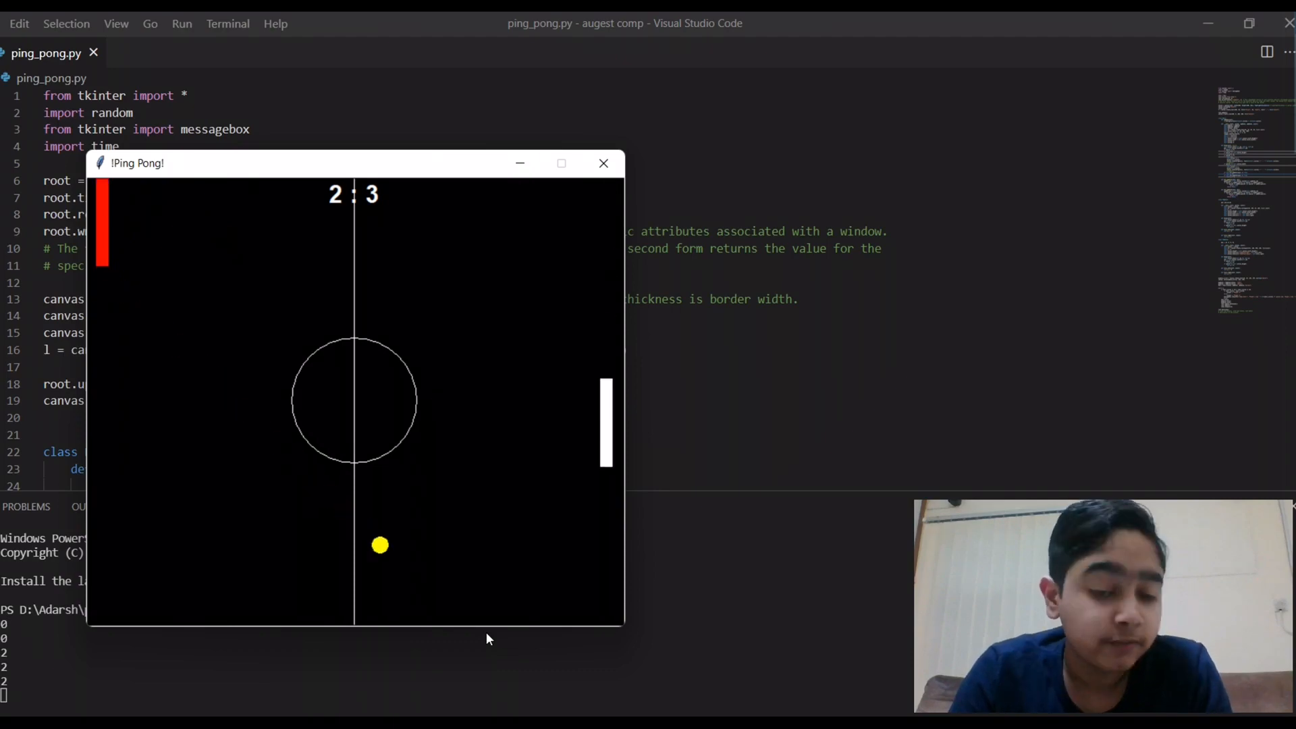
key(Down)
key(Down)
key(Down)
key(Up)
key(Up)
key(Up)
key(Up)
key(Up)
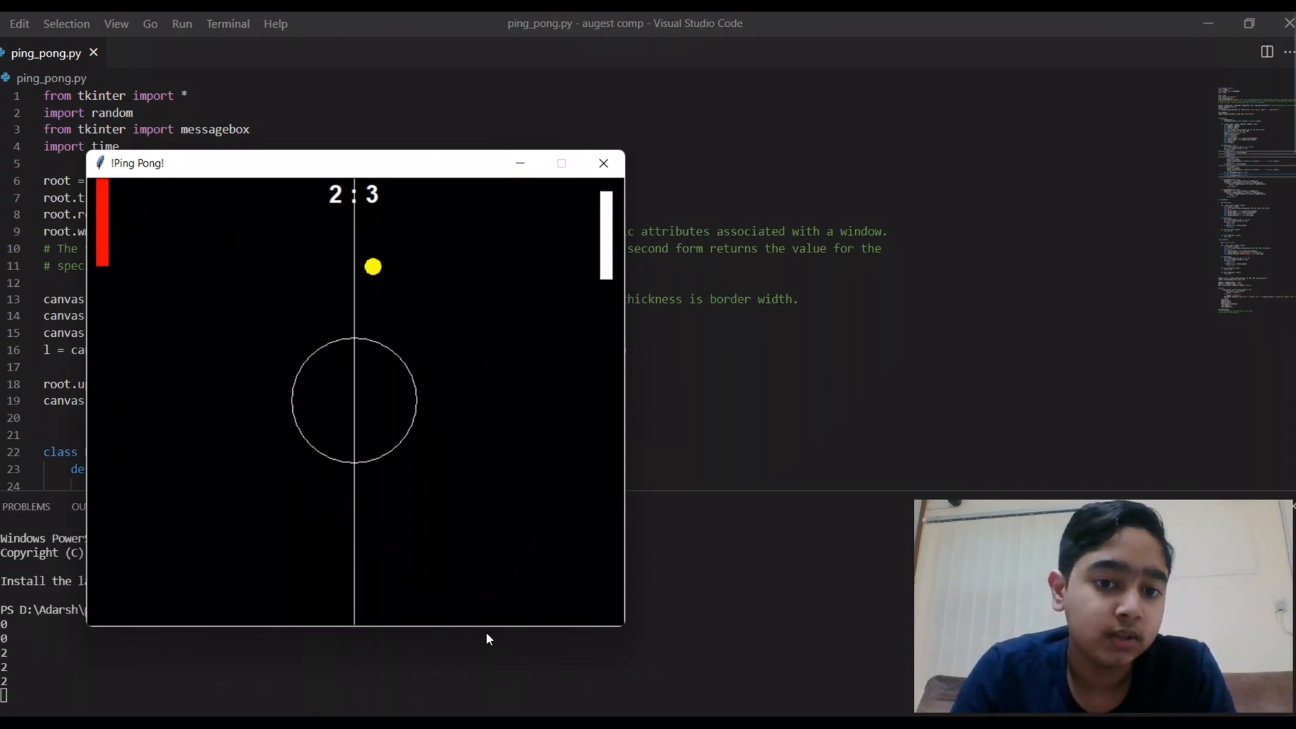
Step: Play the next rally from 2 : 3, returning the ball with the red and white paddles
key(s)
key(s)
key(w)
key(w)
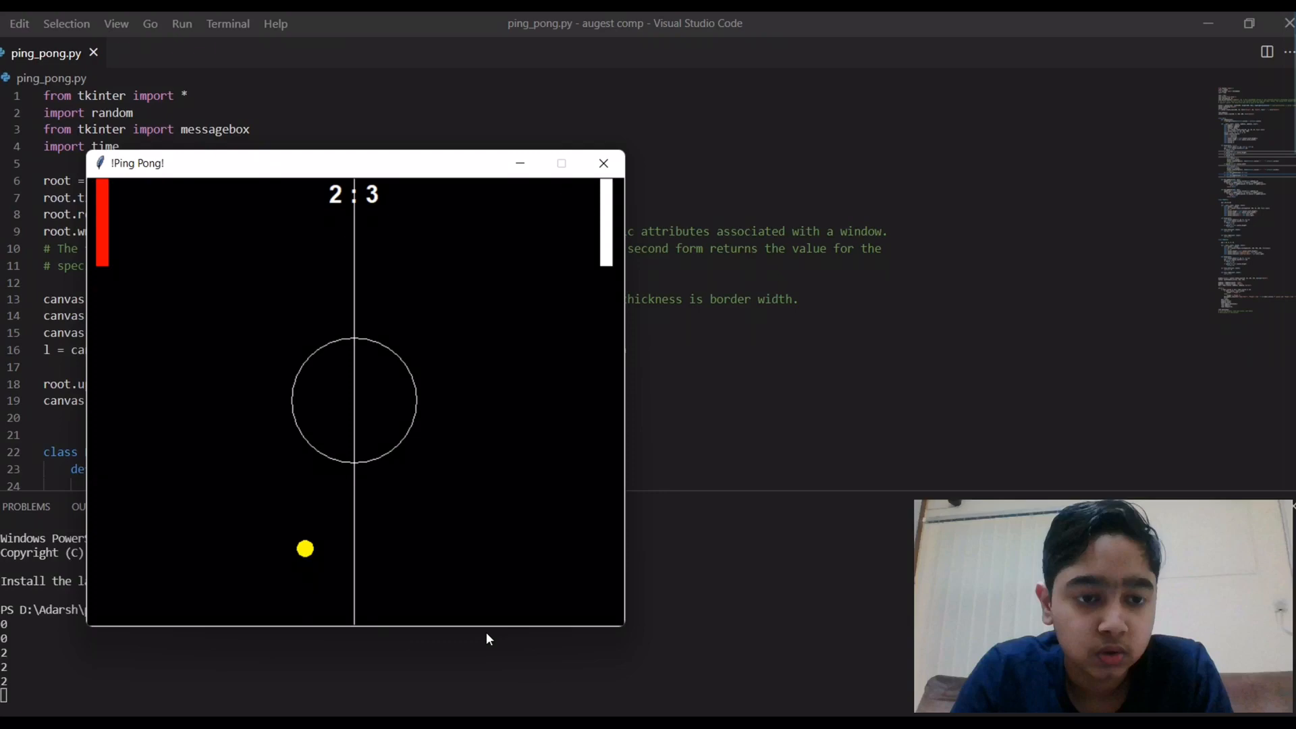
key(Down)
key(Down)
key(Down)
key(Up)
key(Up)
key(Up)
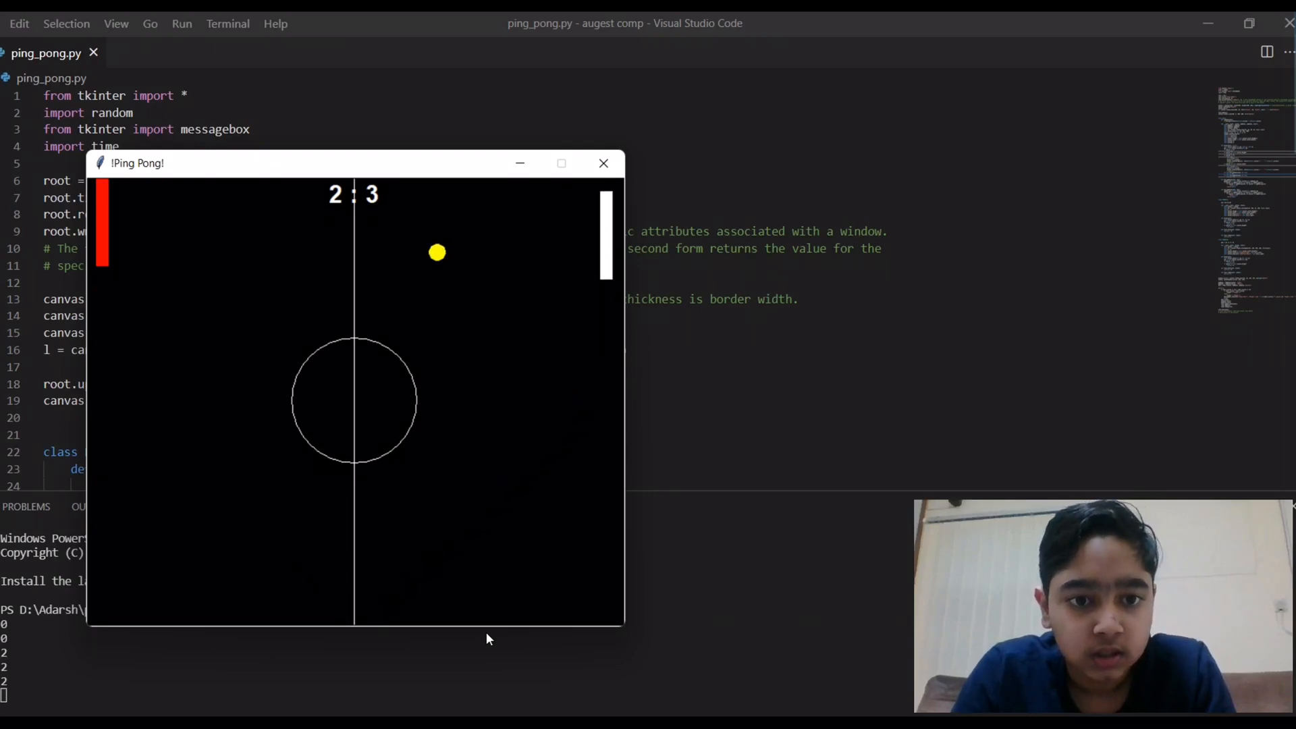
key(s)
key(s)
key(s)
key(w)
key(w)
key(w)
key(w)
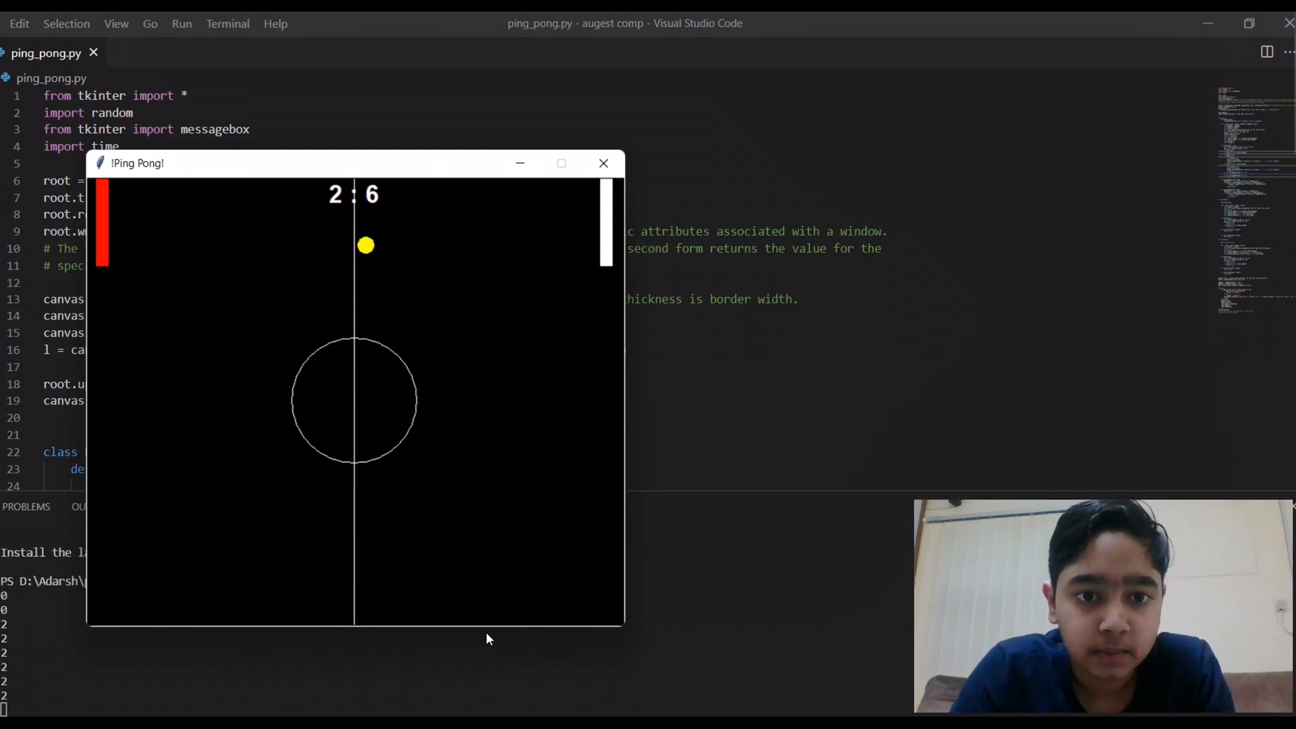
Step: Work the white paddle through the closing rallies until Player 2 wins 10 : 4 and Game Over appears
key(Down)
key(Down)
key(Down)
key(Down)
key(Down)
key(Down)
key(Down)
key(Down)
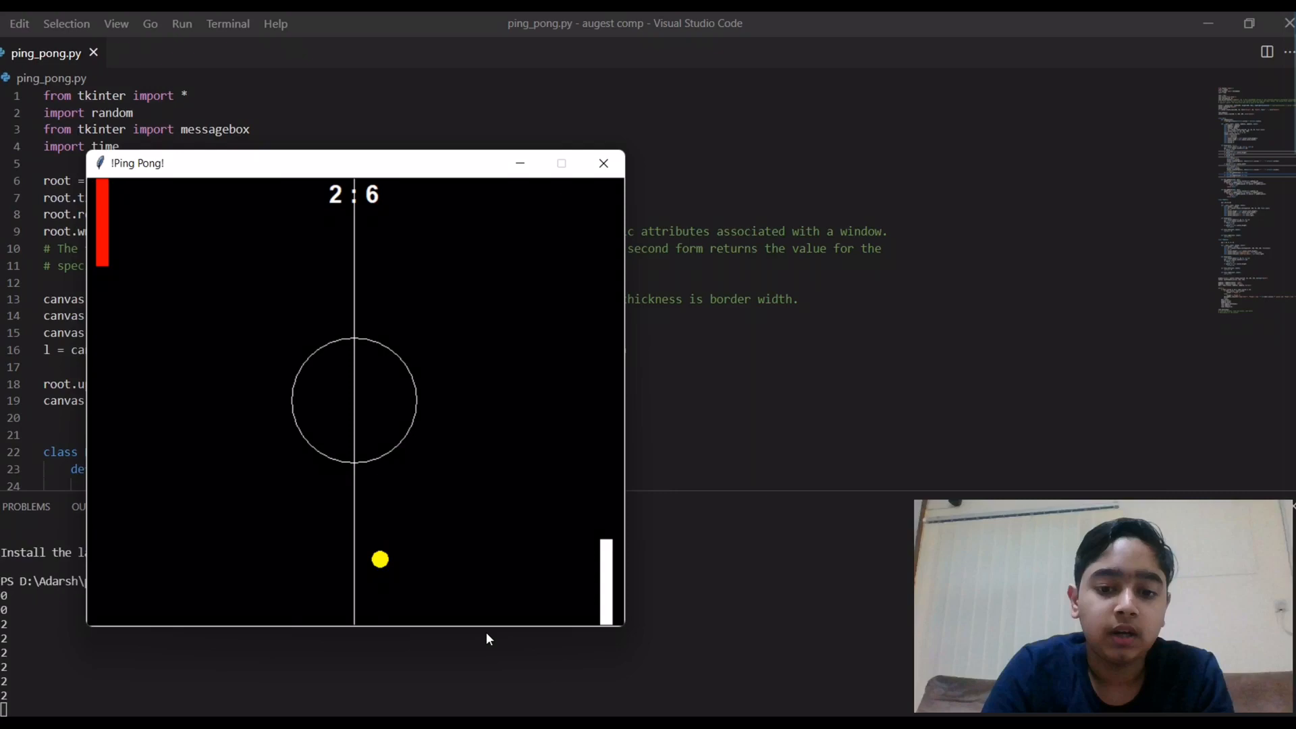
key(Up)
key(Up)
key(Up)
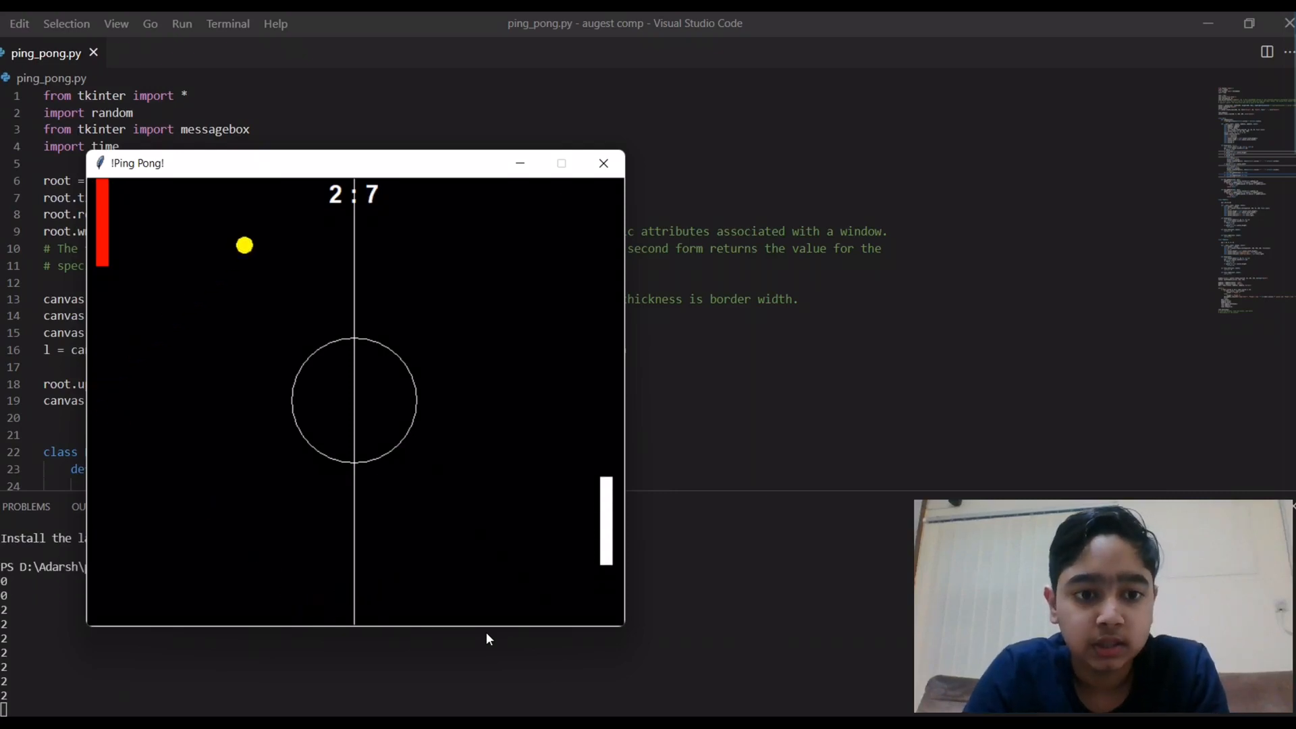
key(Up)
key(Up)
key(Up)
key(Down)
key(Down)
key(Down)
key(Down)
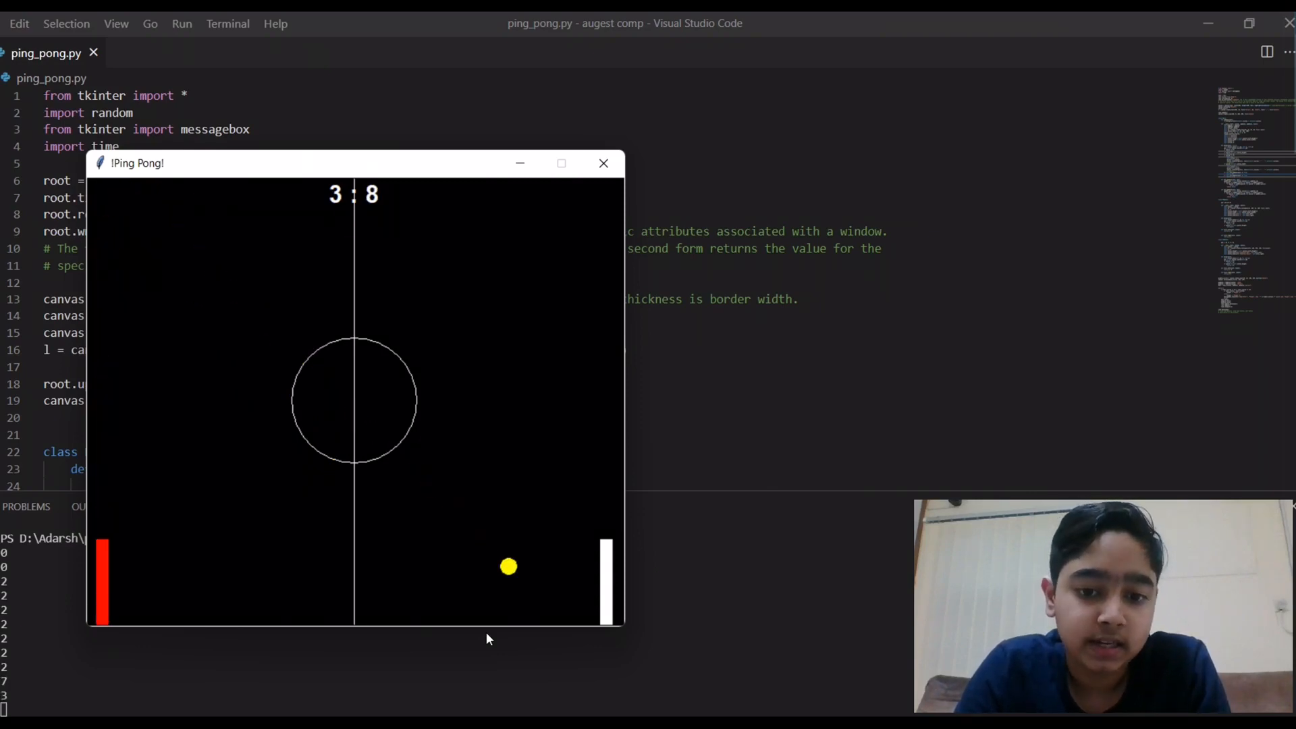
key(Up)
key(Up)
key(Up)
key(Up)
key(Up)
key(Up)
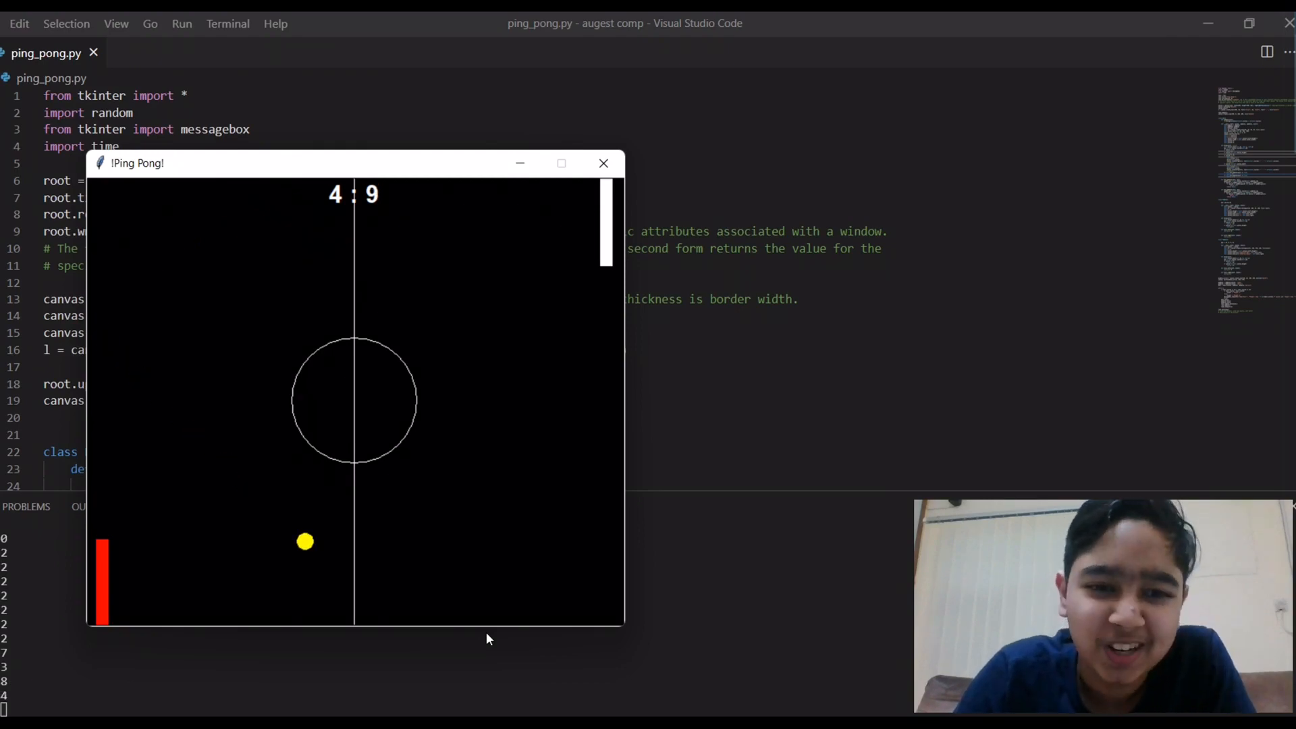
key(Down)
key(Down)
key(Down)
key(Down)
key(Down)
key(Down)
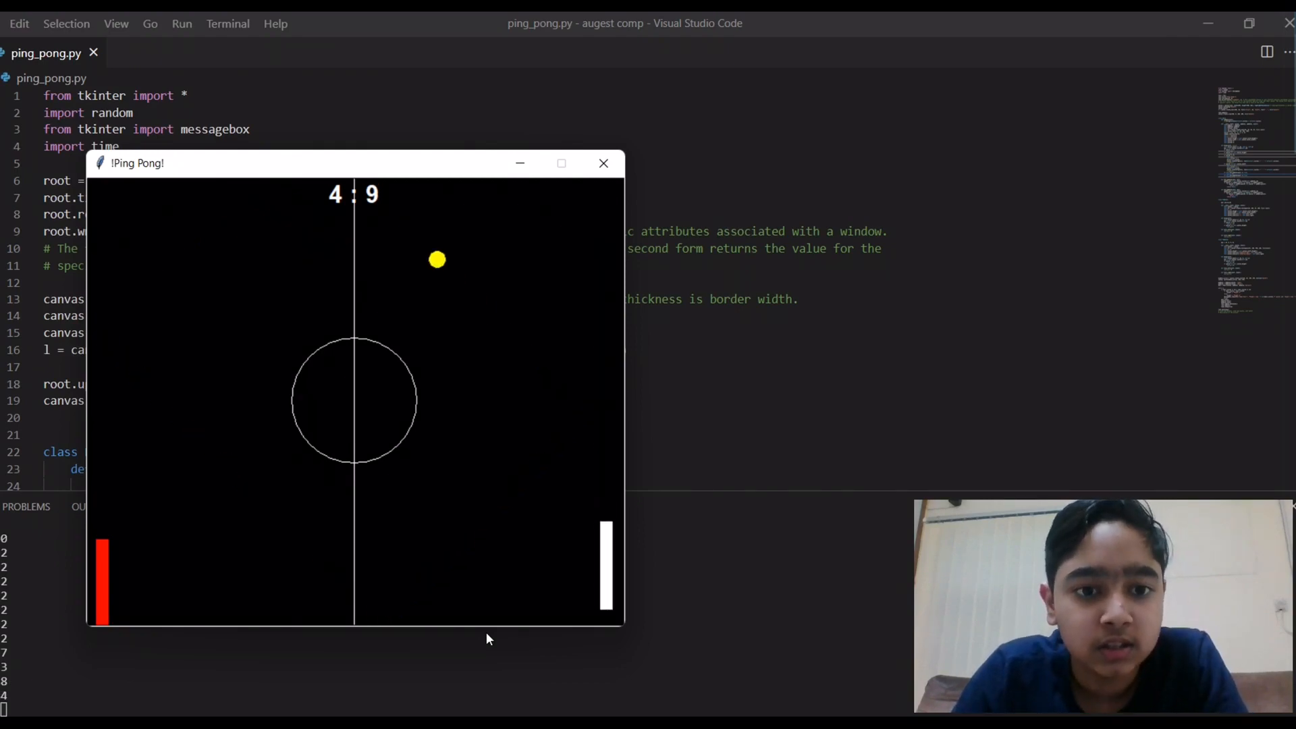
key(Down)
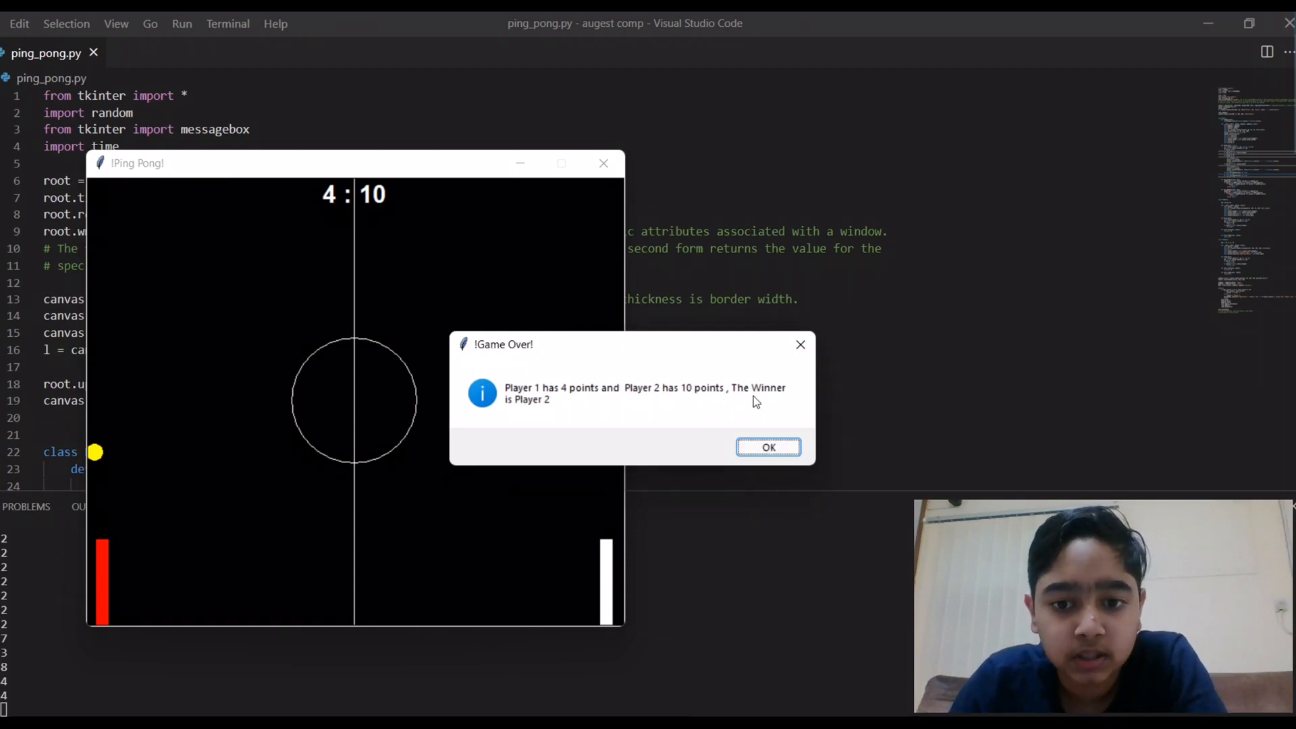
Step: Dismiss the Game Over winner message and hide the terminal so ping_pong.py fills the editor
click(770, 447)
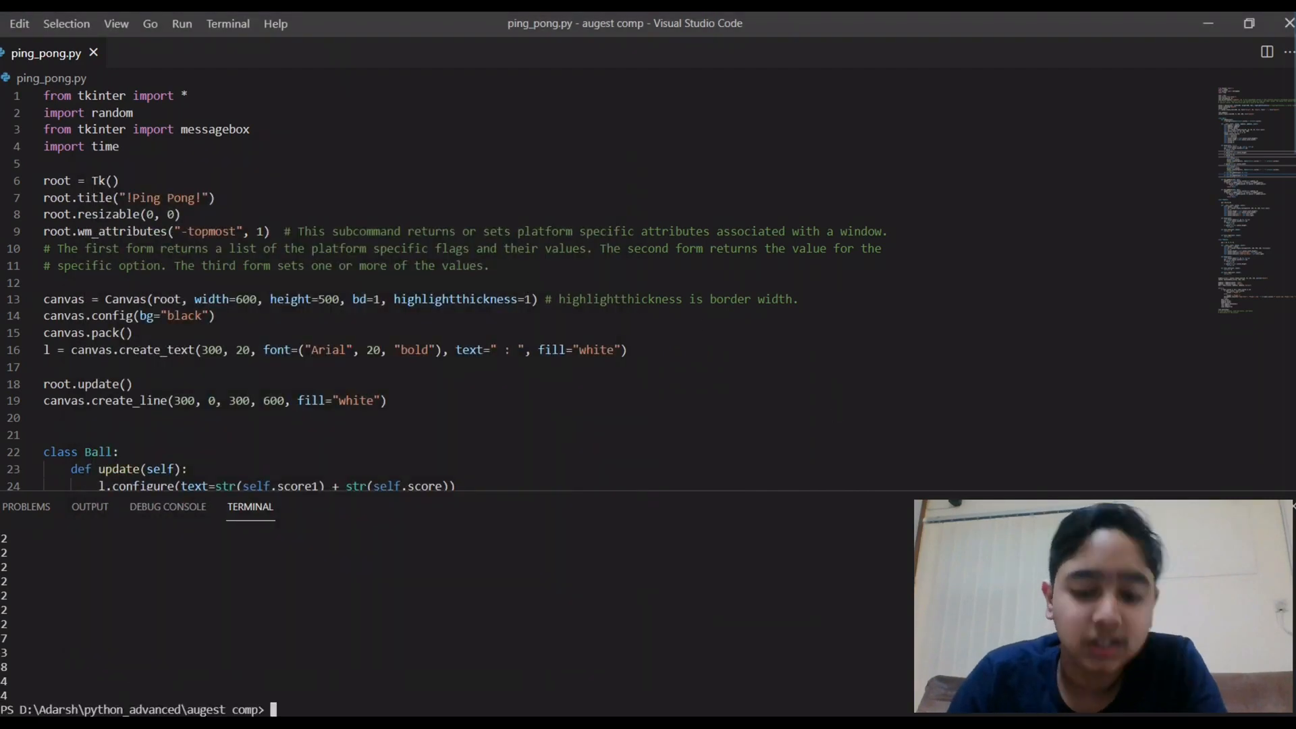
key(ctrl+grave)
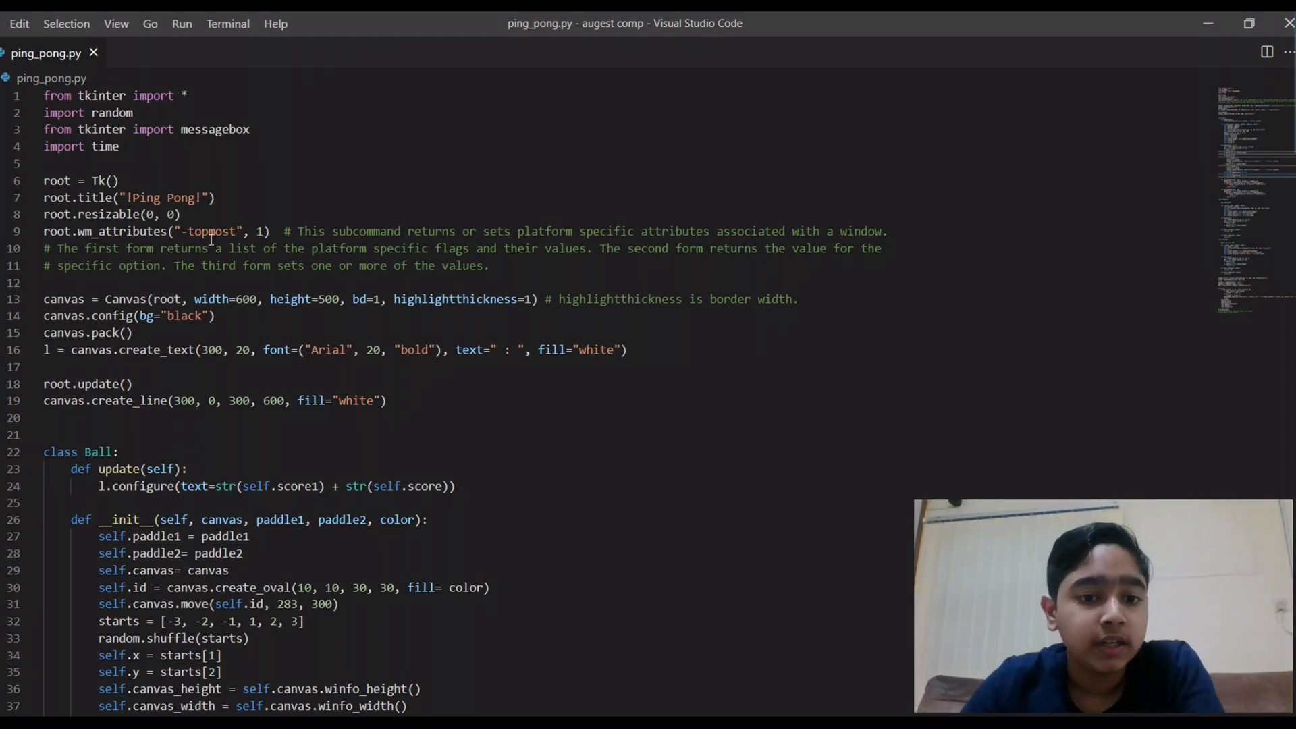
scroll(231, 249, down, 1)
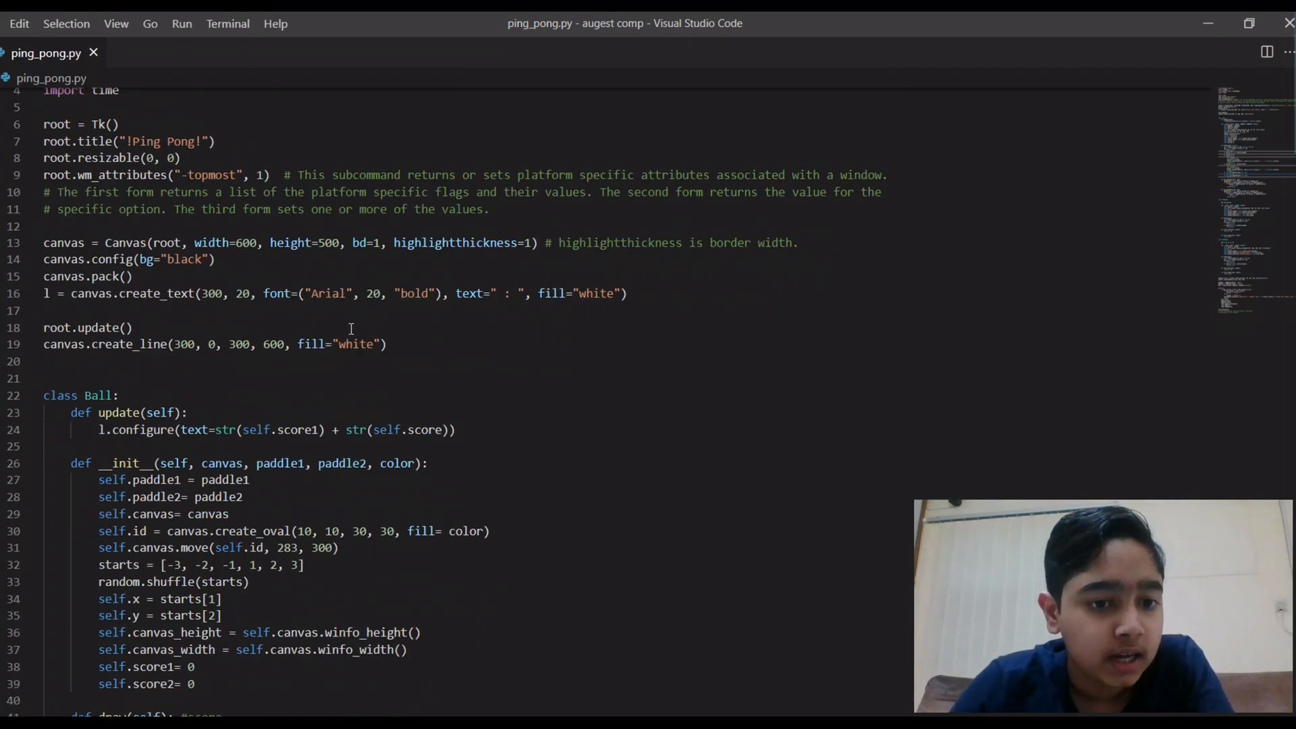
Step: Run python ping_pong.py from a new terminal to show the centre line, then close the Ping Pong window
right_click(680, 349)
click(613, 344)
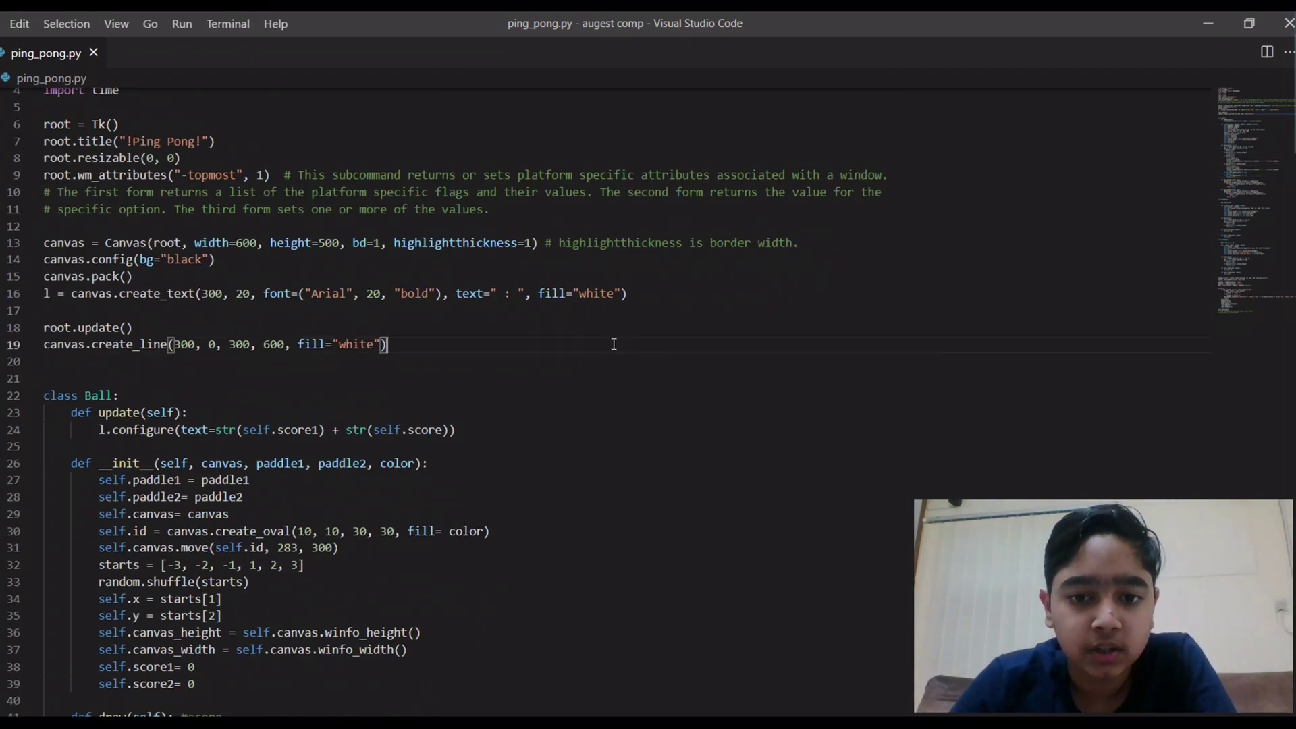
click(228, 23)
click(243, 50)
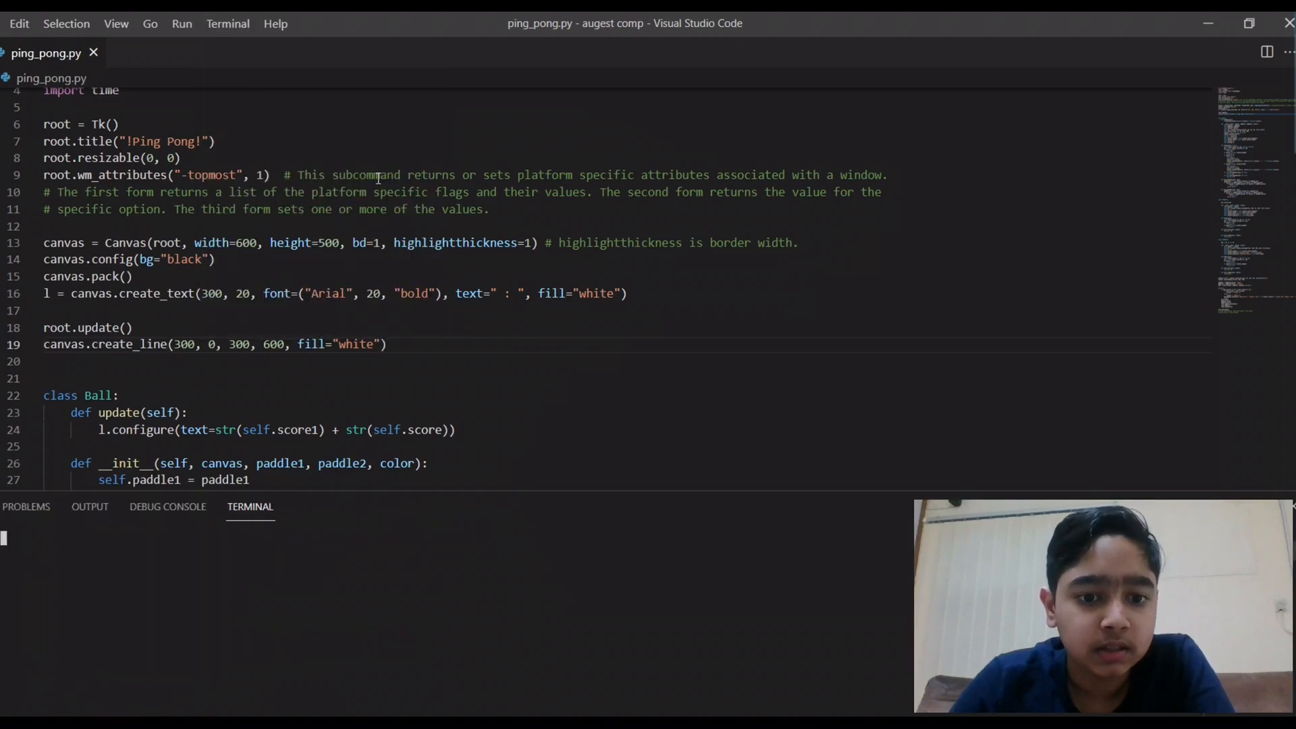
text(python ping_pong.py)
key(Return)
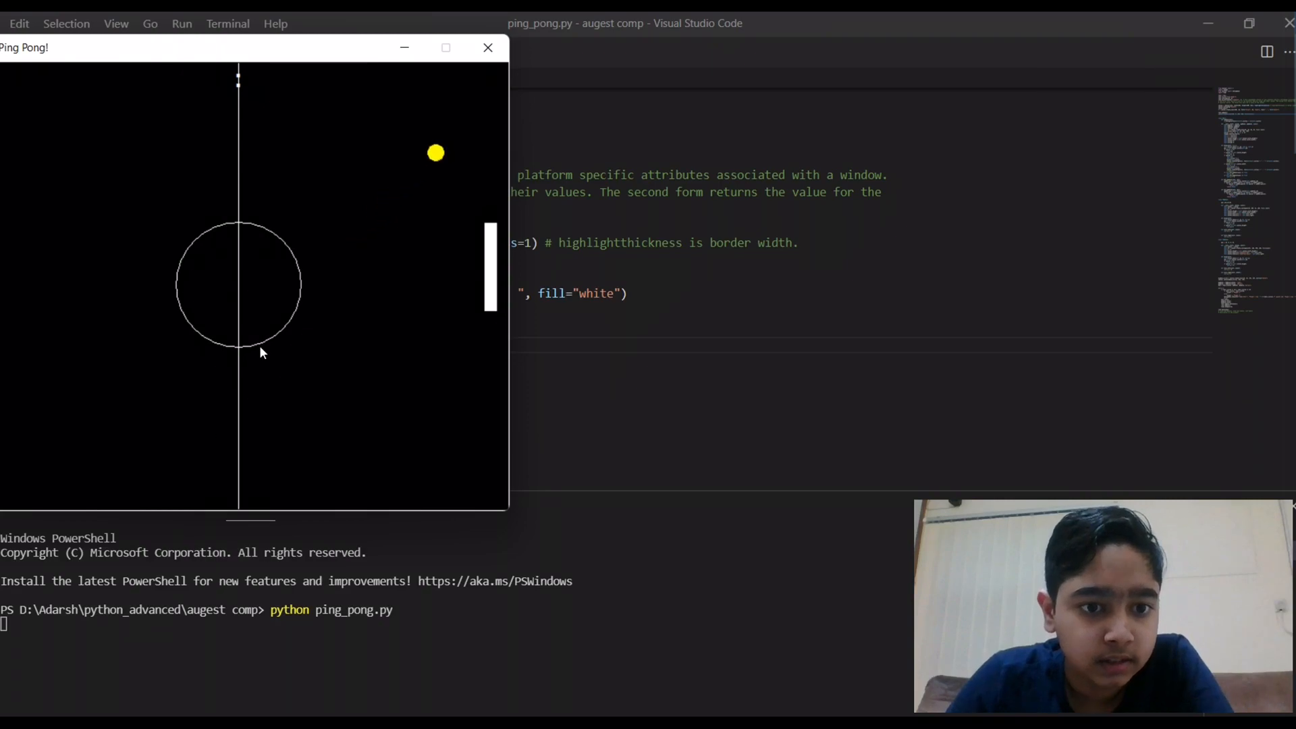
click(486, 48)
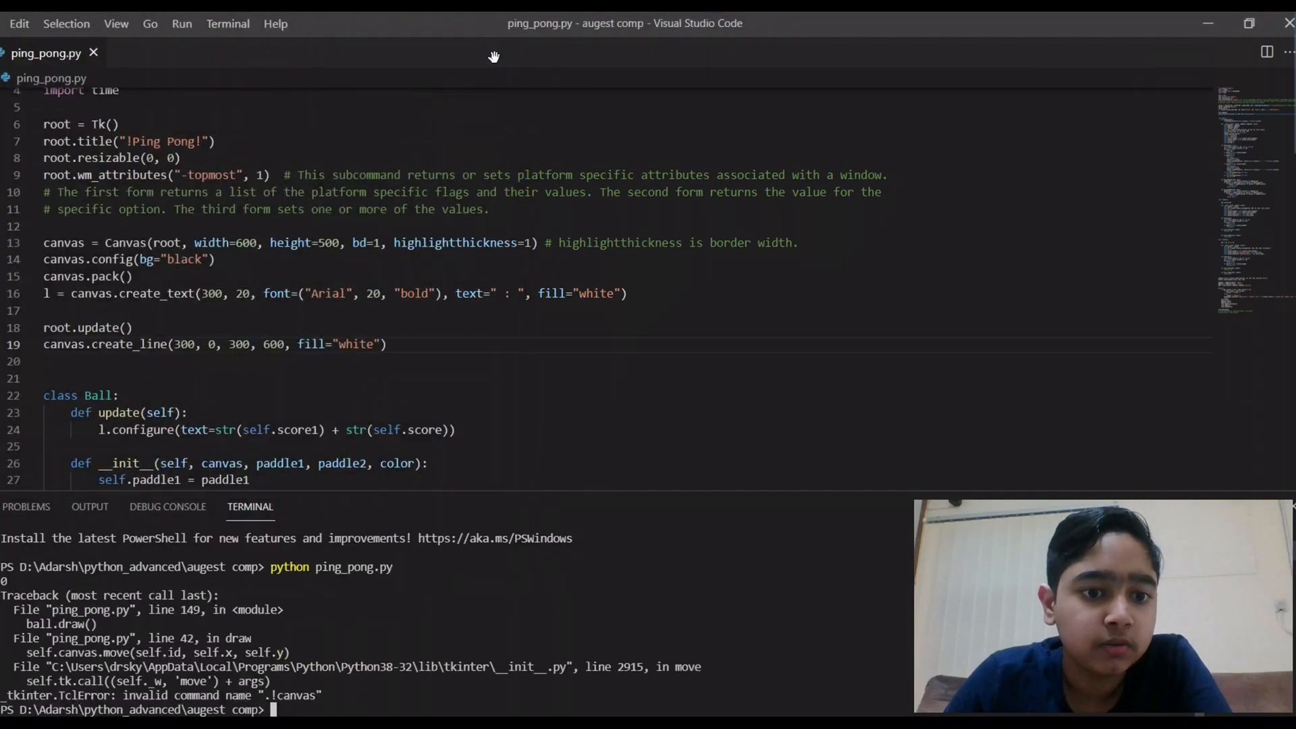
Step: Hide the terminal with Ctrl+` so the Ball class draw and hit_paddle code is visible
key(ctrl+grave)
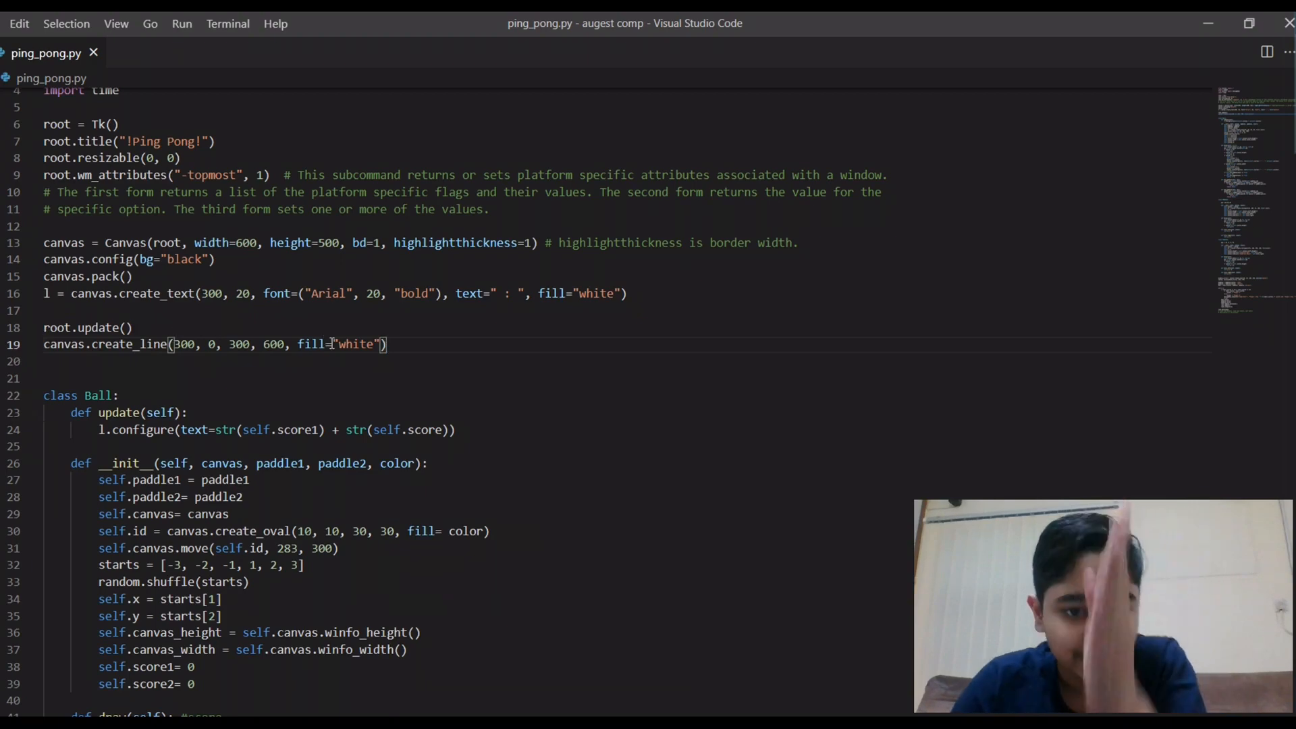
scroll(298, 295, down, 2)
scroll(298, 294, down, 1)
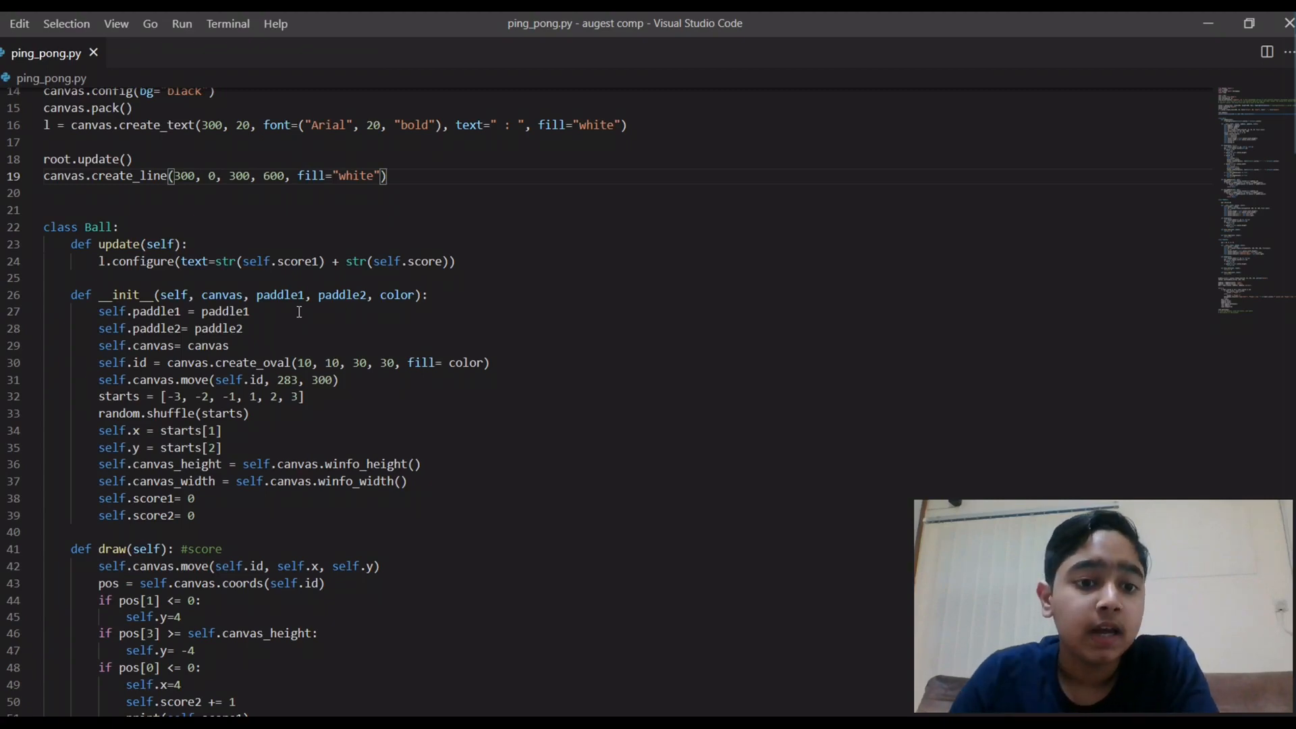
scroll(241, 345, down, 1)
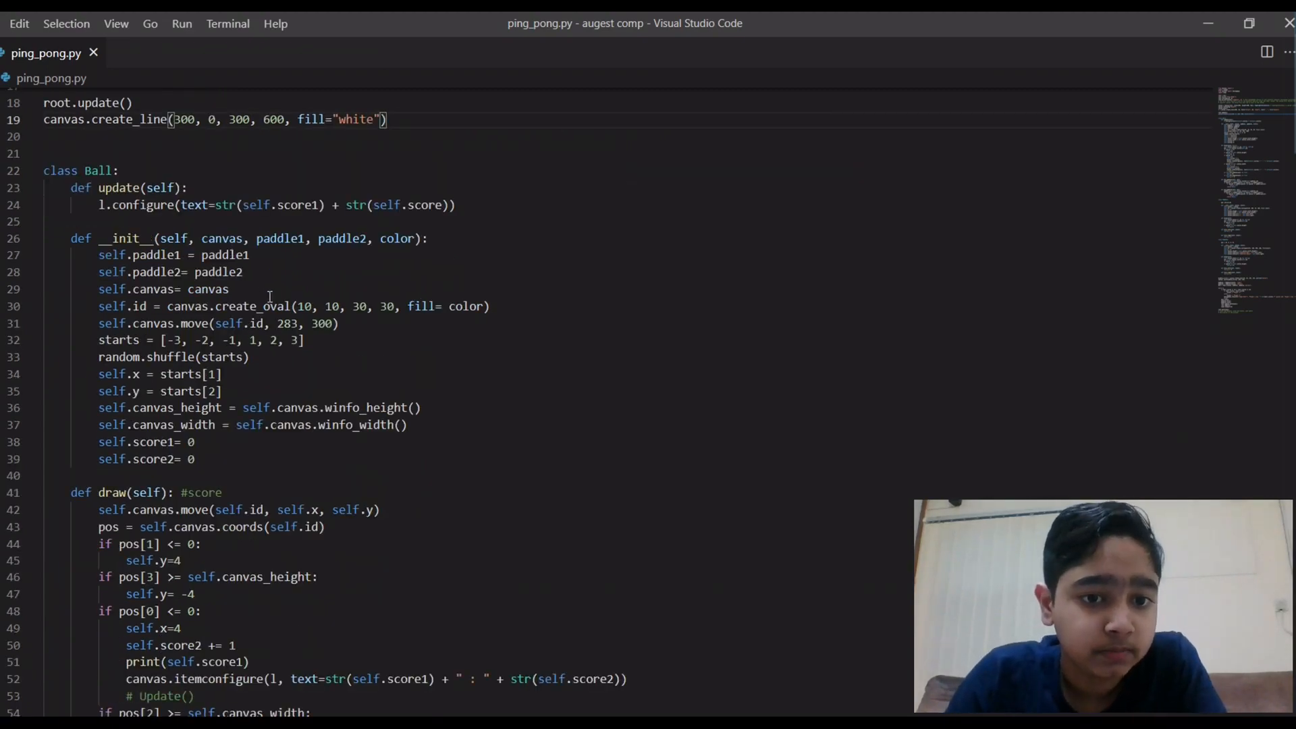
scroll(184, 315, down, 1)
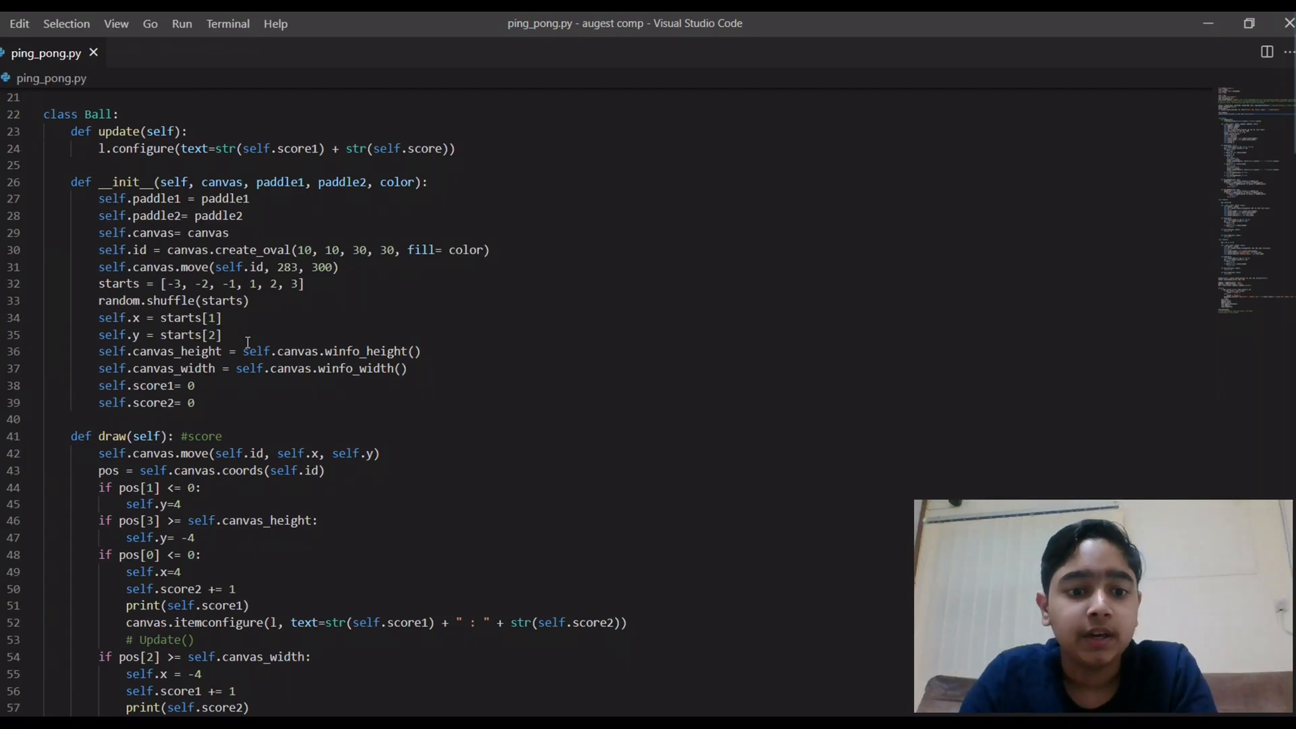
scroll(284, 436, down, 3)
scroll(285, 435, down, 3)
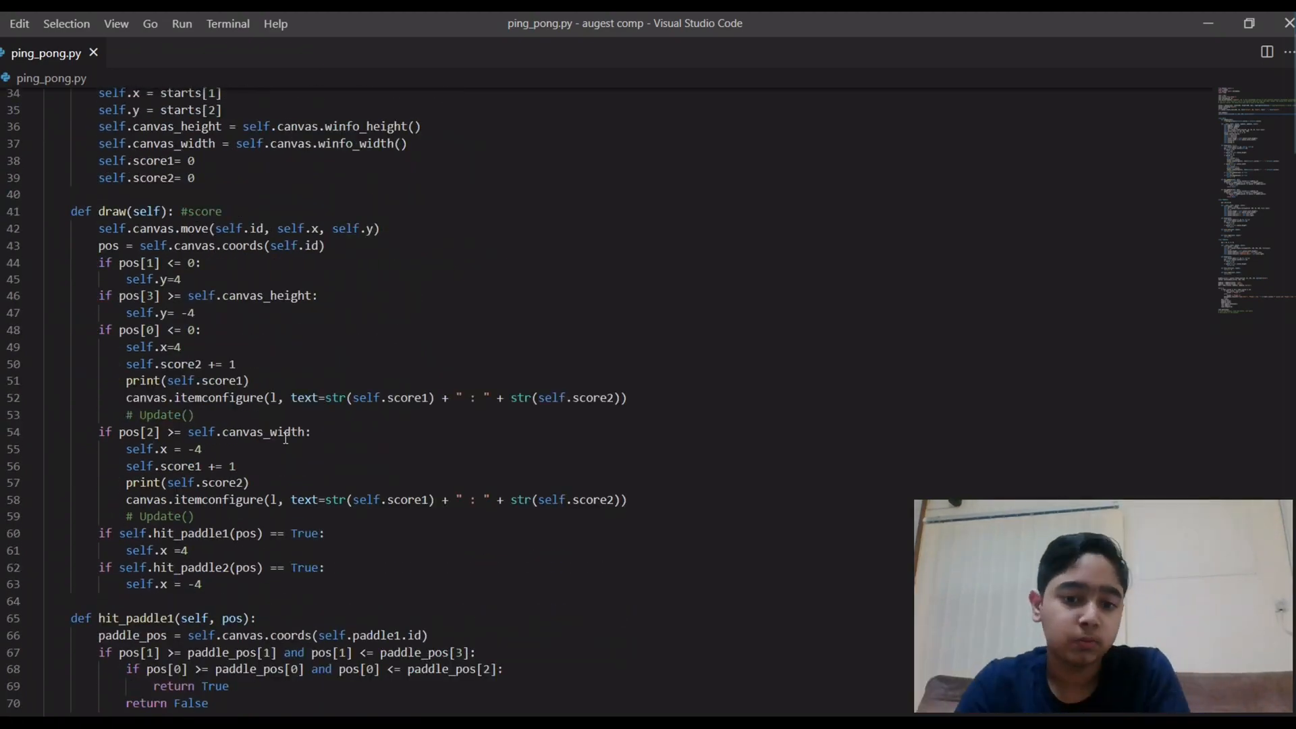
scroll(284, 435, down, 3)
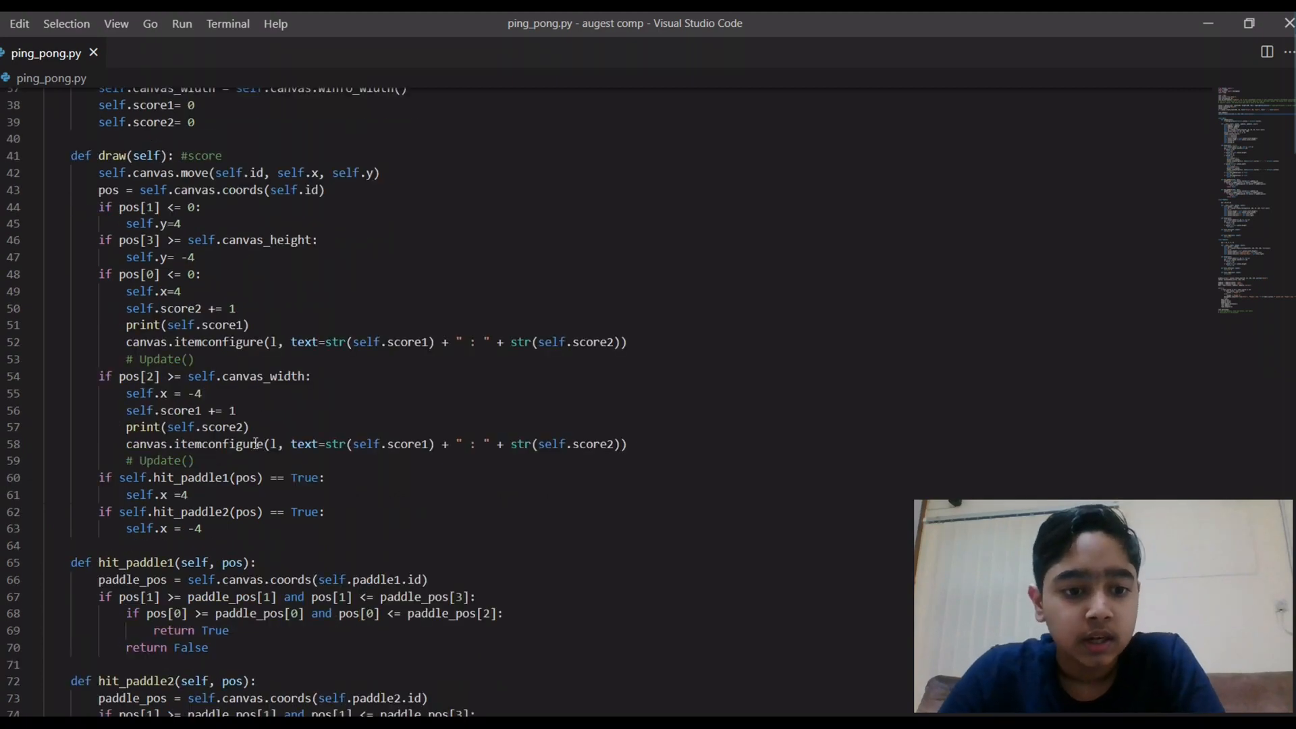
scroll(284, 436, down, 3)
scroll(244, 420, down, 3)
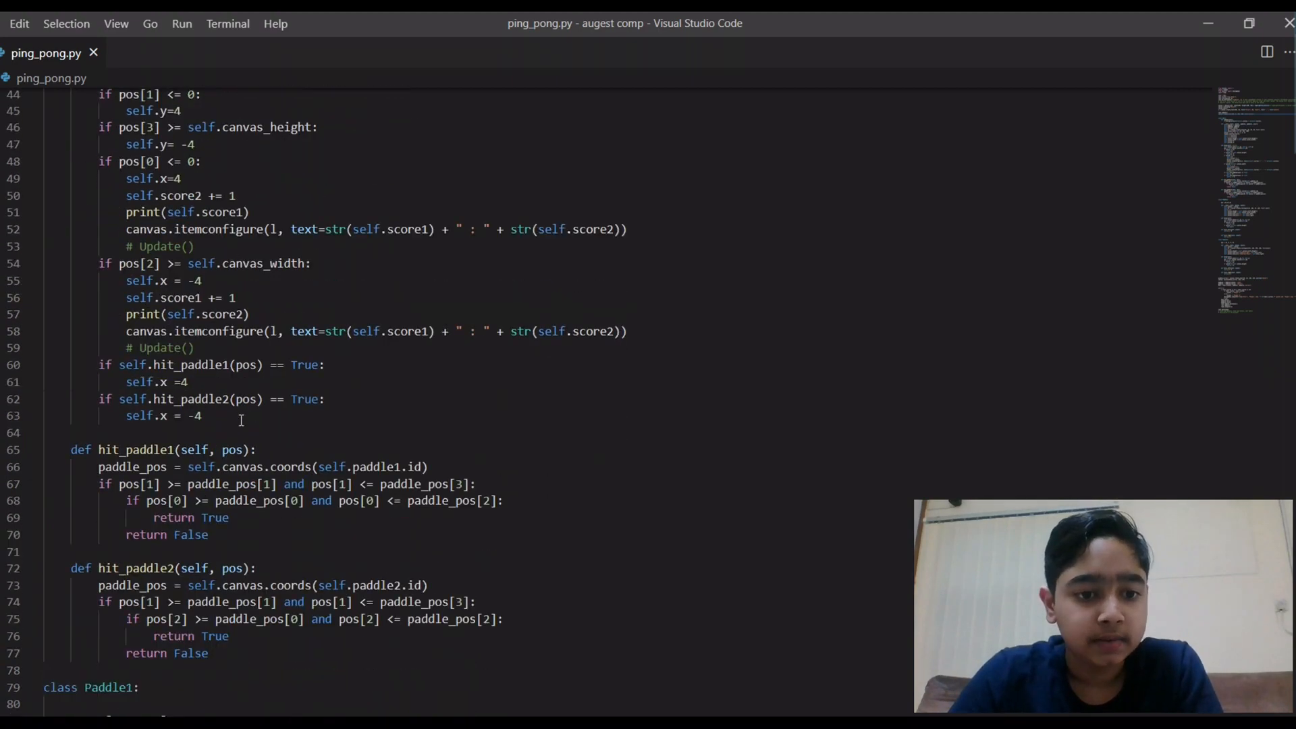
scroll(244, 421, down, 3)
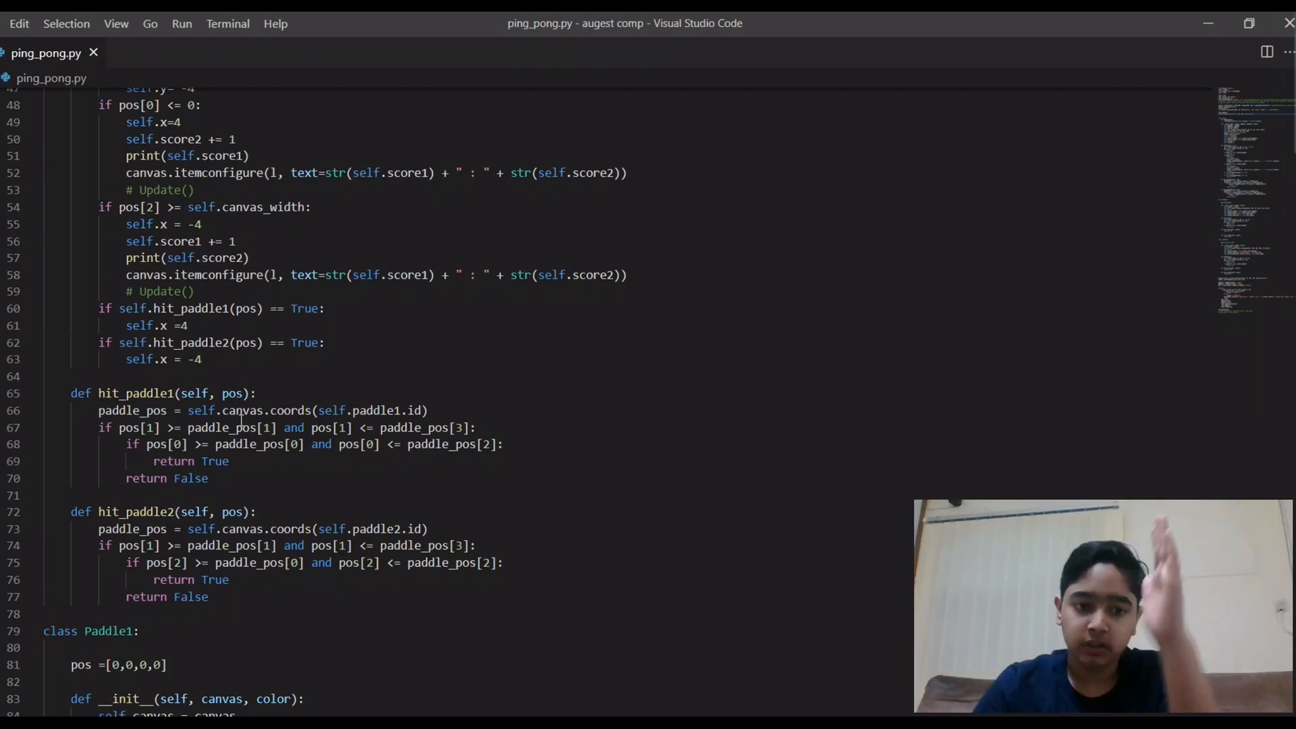
scroll(289, 322, down, 3)
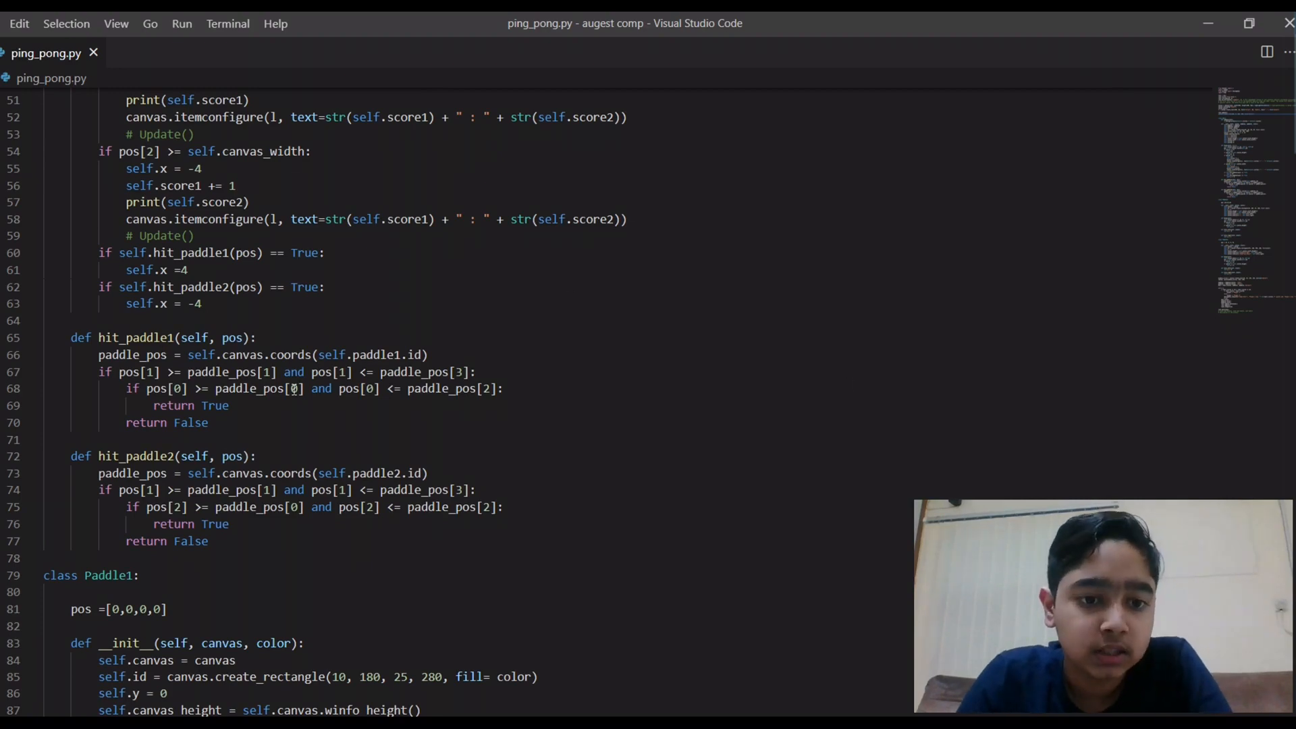
scroll(304, 406, down, 3)
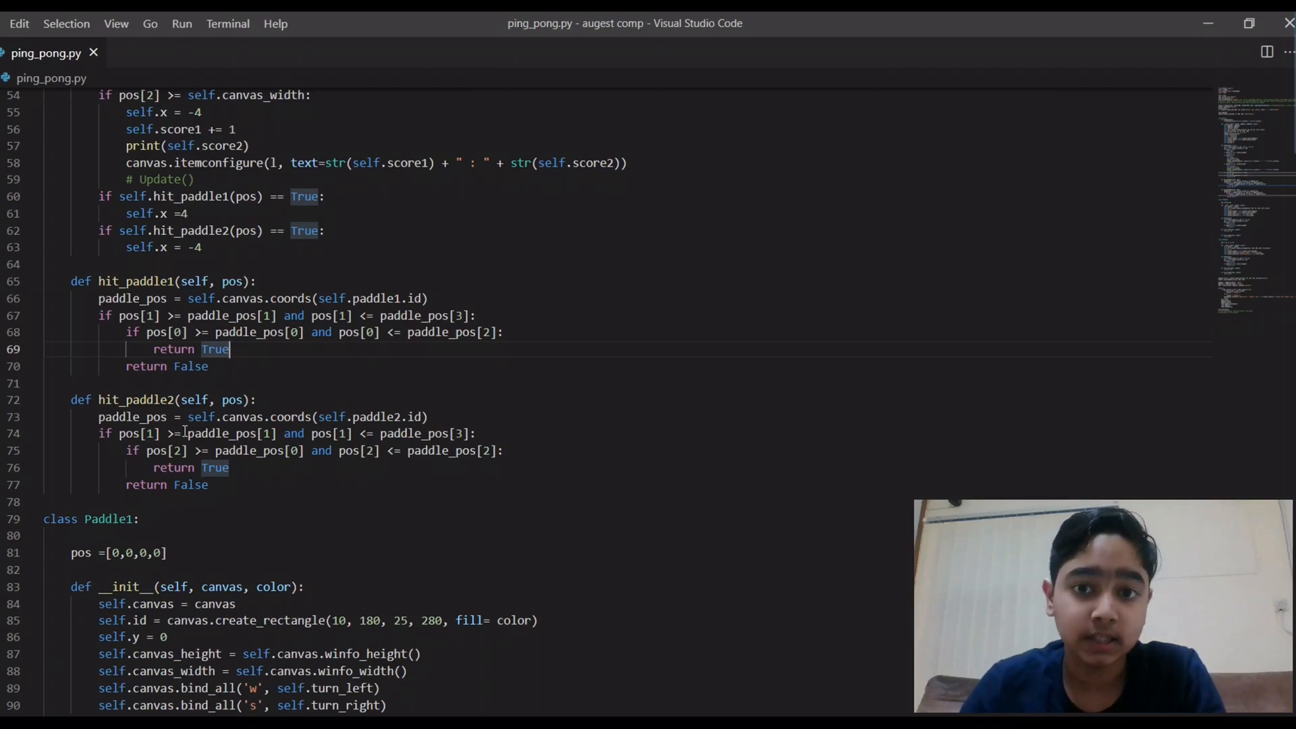
scroll(184, 430, down, 6)
scroll(187, 406, down, 6)
scroll(191, 355, down, 5)
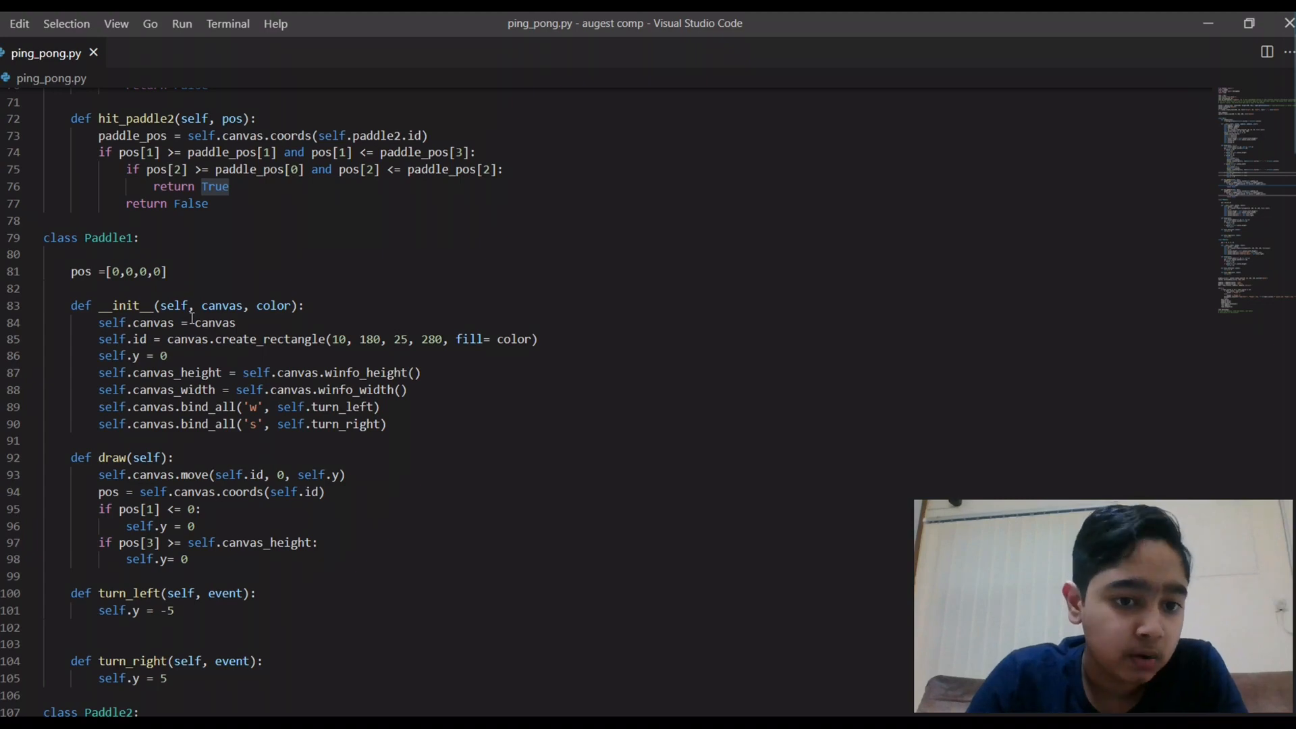
scroll(190, 314, down, 1)
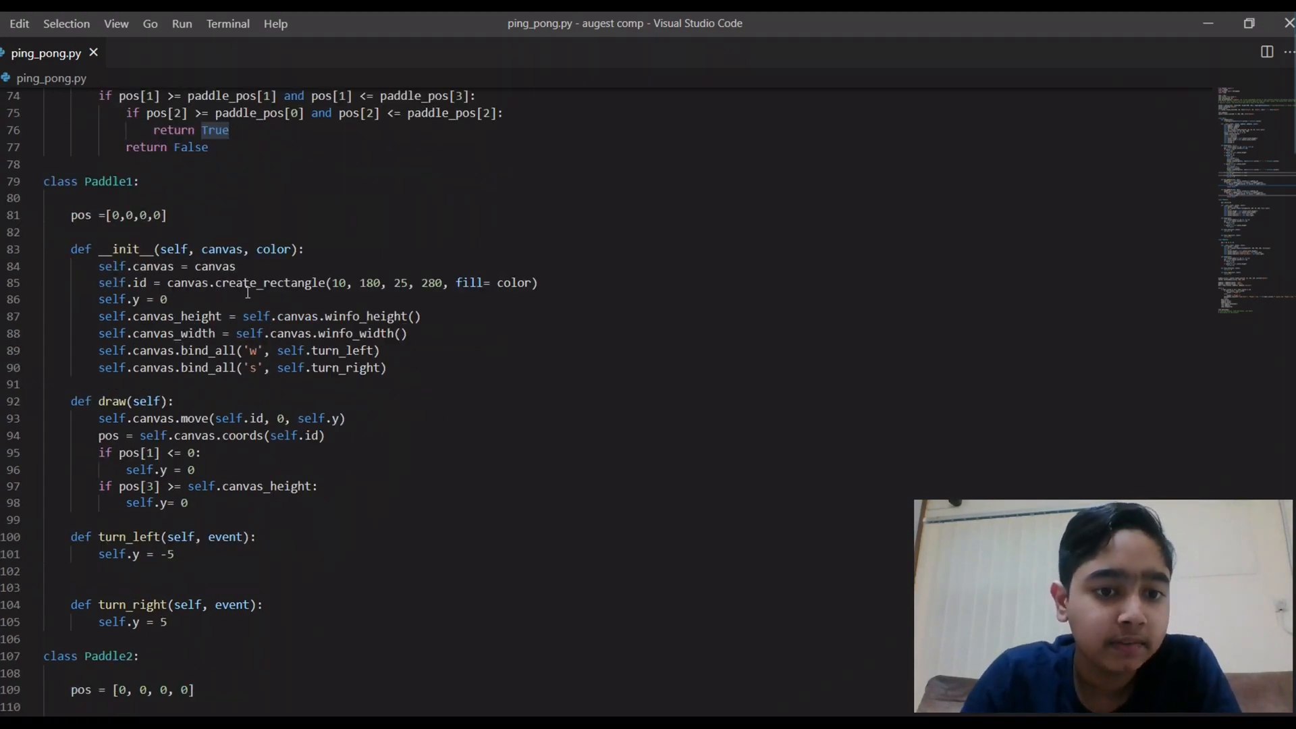
scroll(248, 293, down, 1)
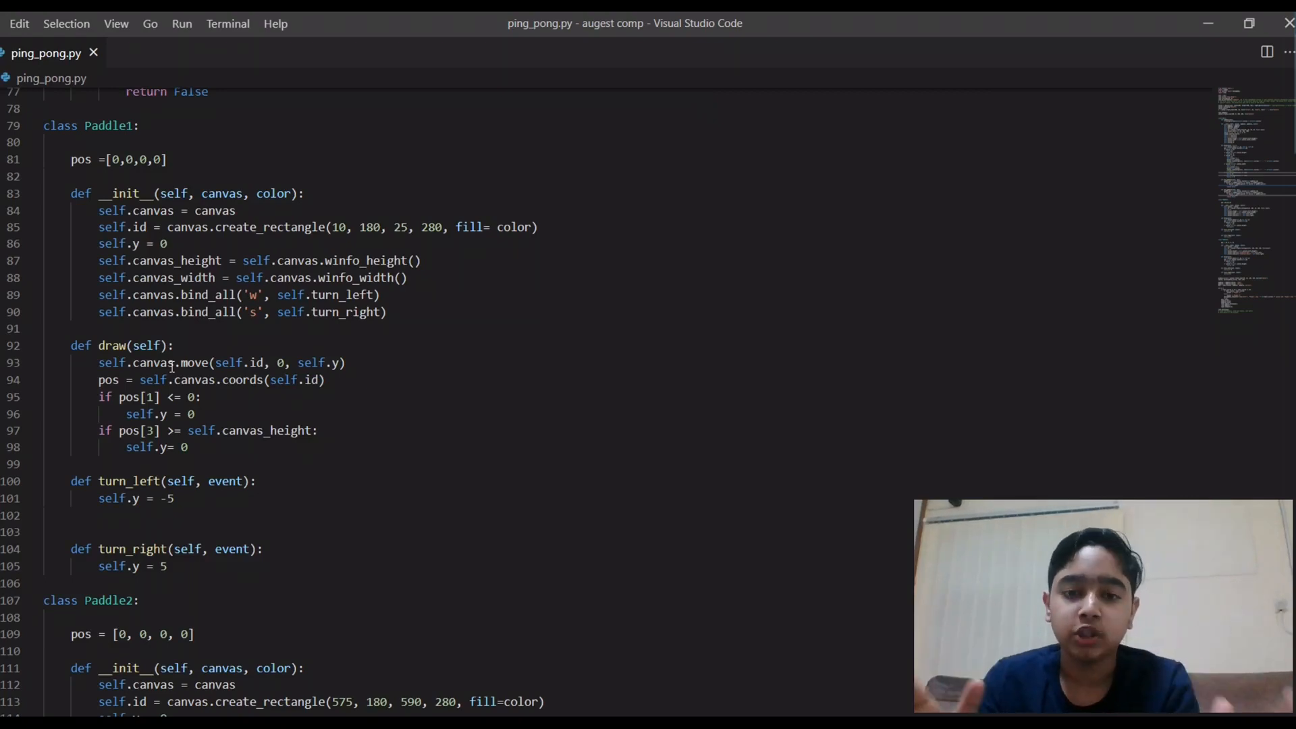
scroll(175, 369, down, 2)
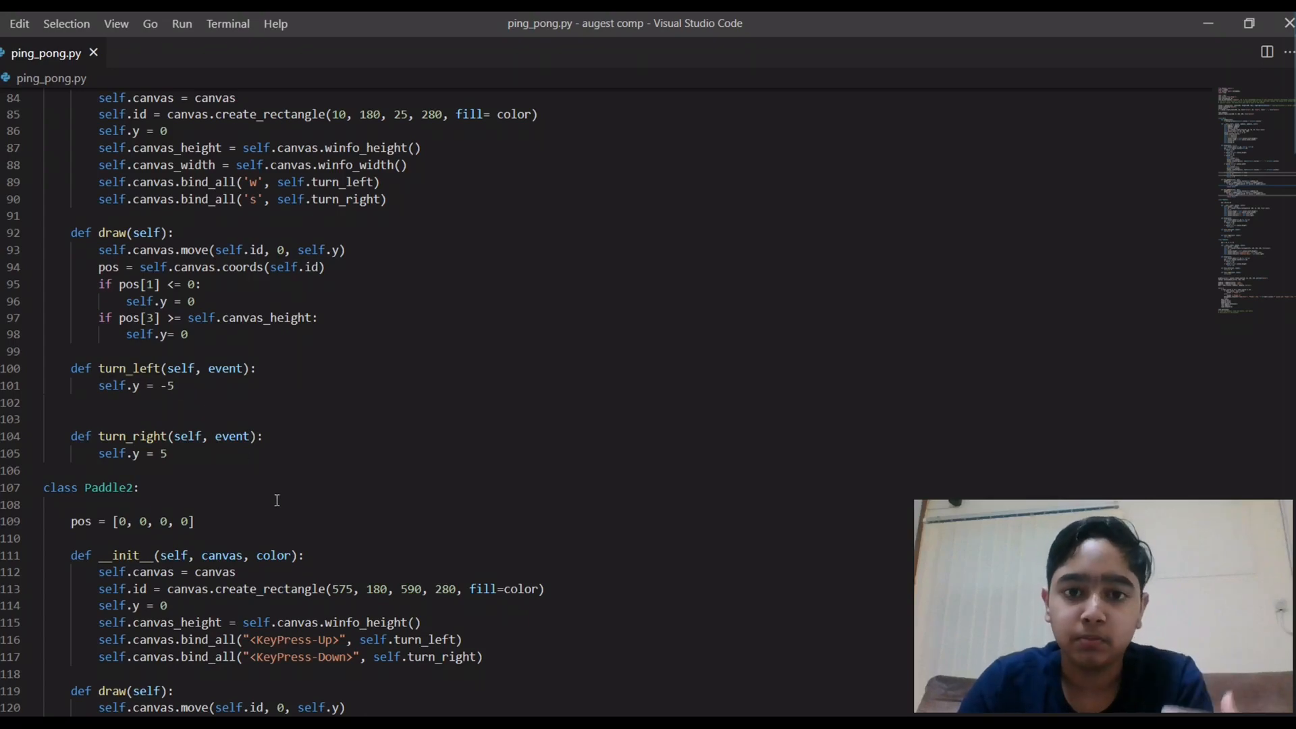
scroll(276, 500, down, 2)
scroll(305, 456, down, 2)
scroll(332, 405, down, 1)
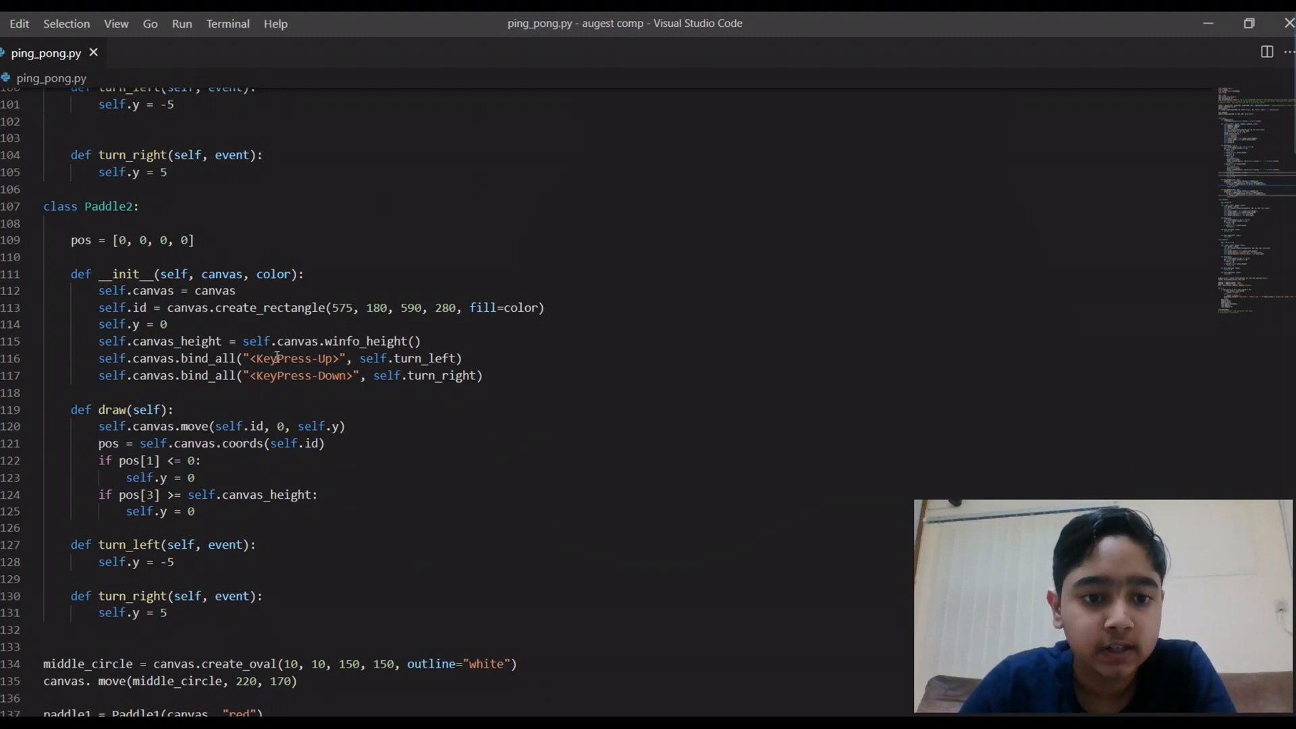
scroll(276, 347, down, 1)
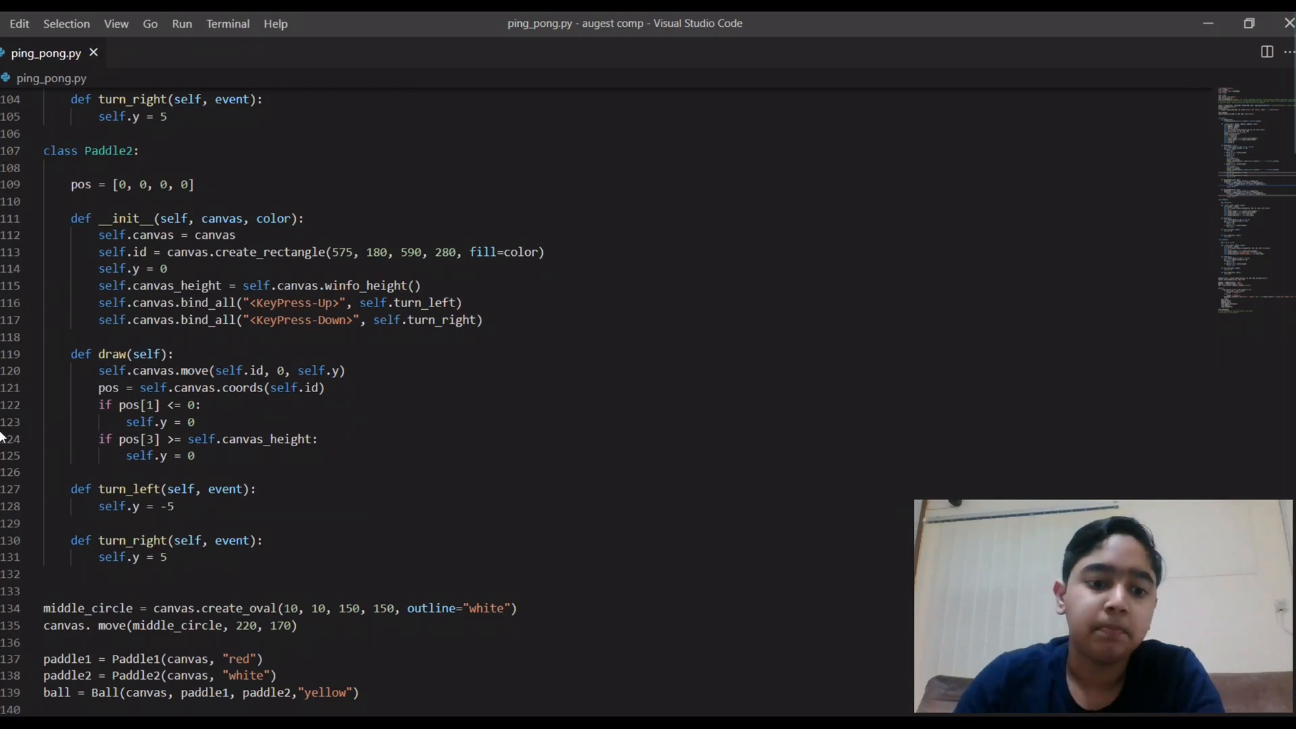
scroll(71, 388, down, 2)
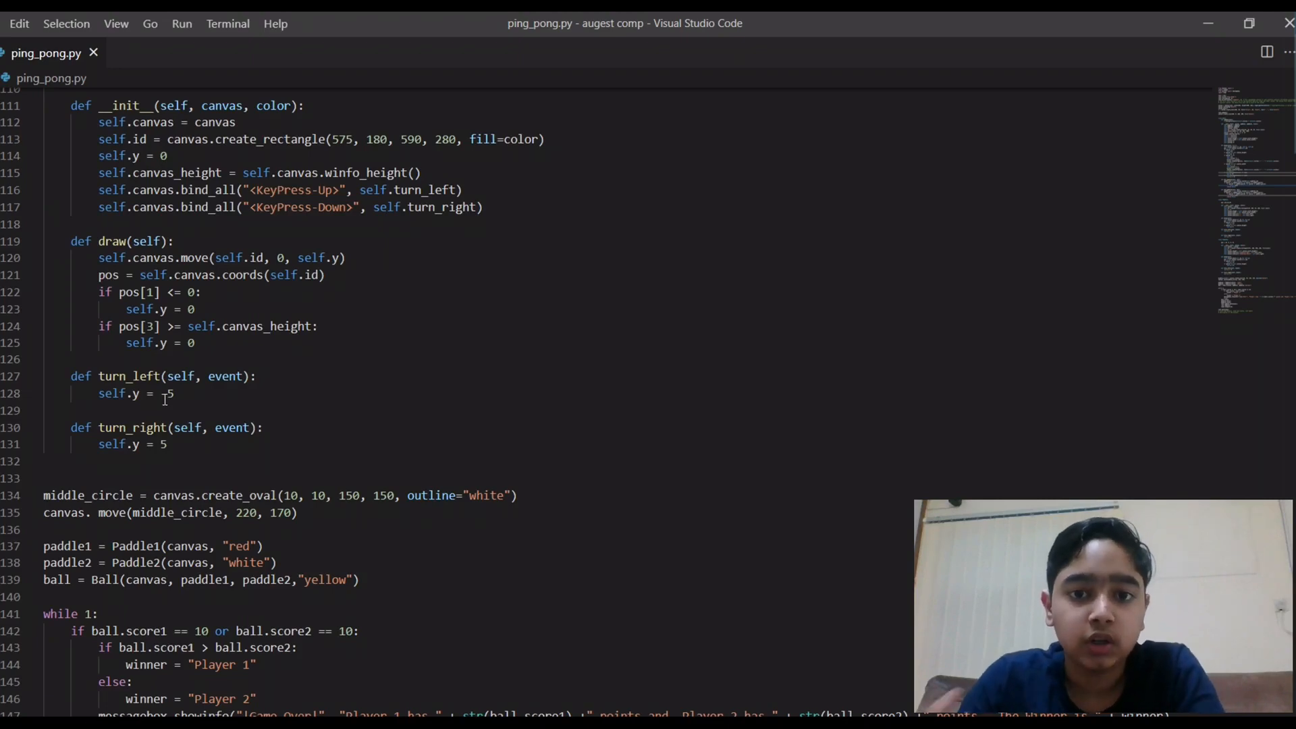
scroll(264, 374, down, 2)
scroll(264, 374, down, 2)
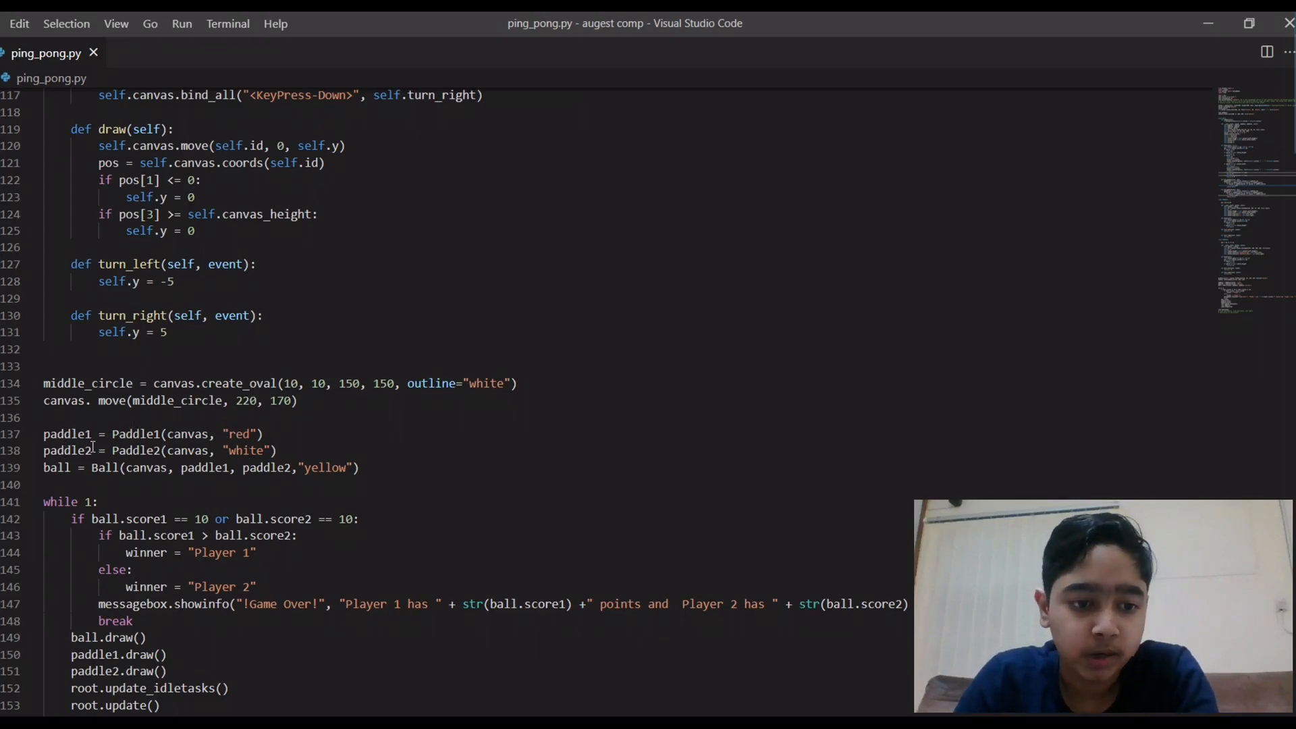
scroll(108, 466, down, 1)
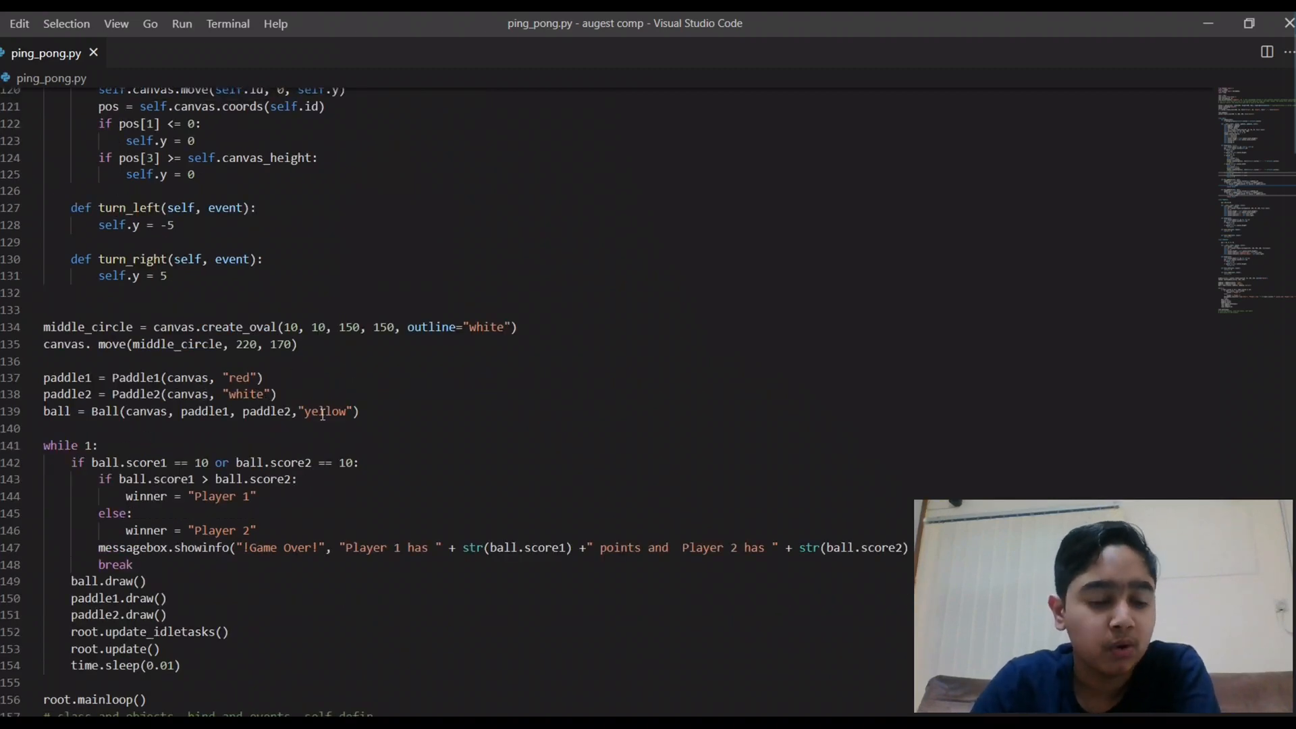
scroll(322, 414, down, 1)
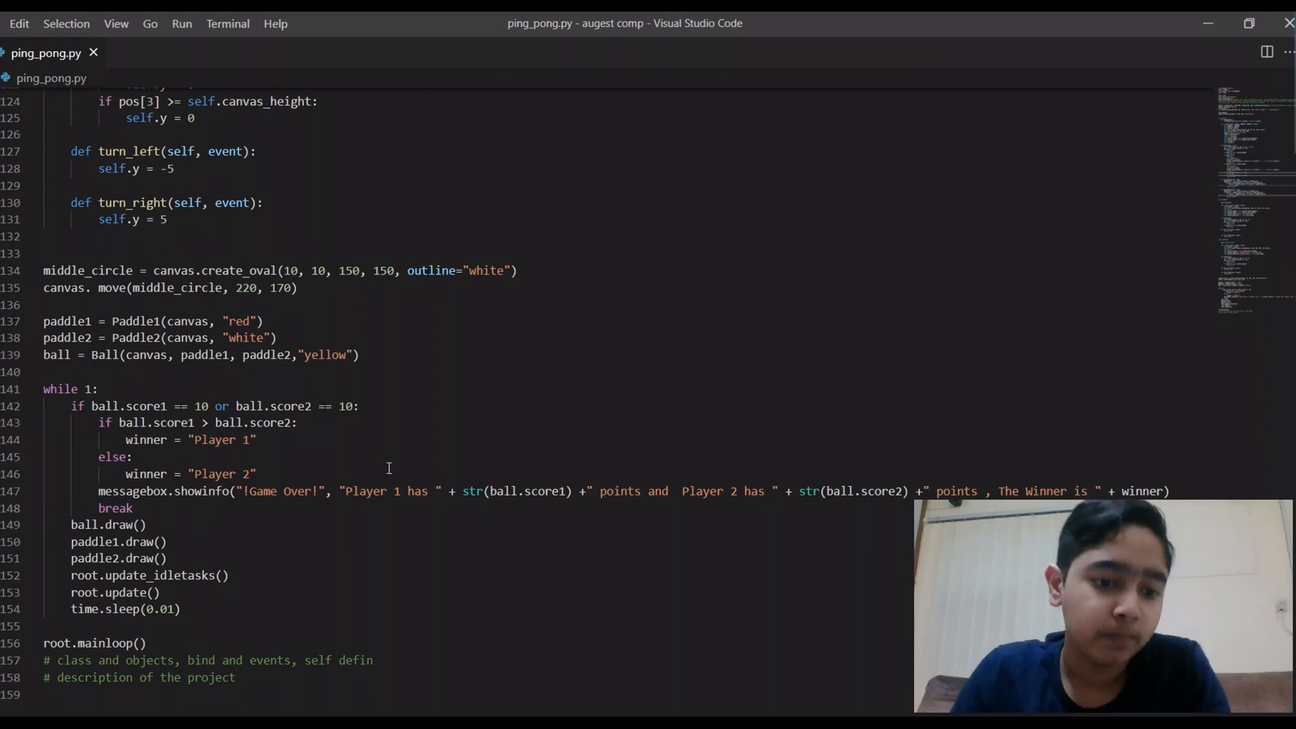
scroll(409, 455, up, 5)
scroll(436, 486, up, 10)
scroll(446, 507, up, 8)
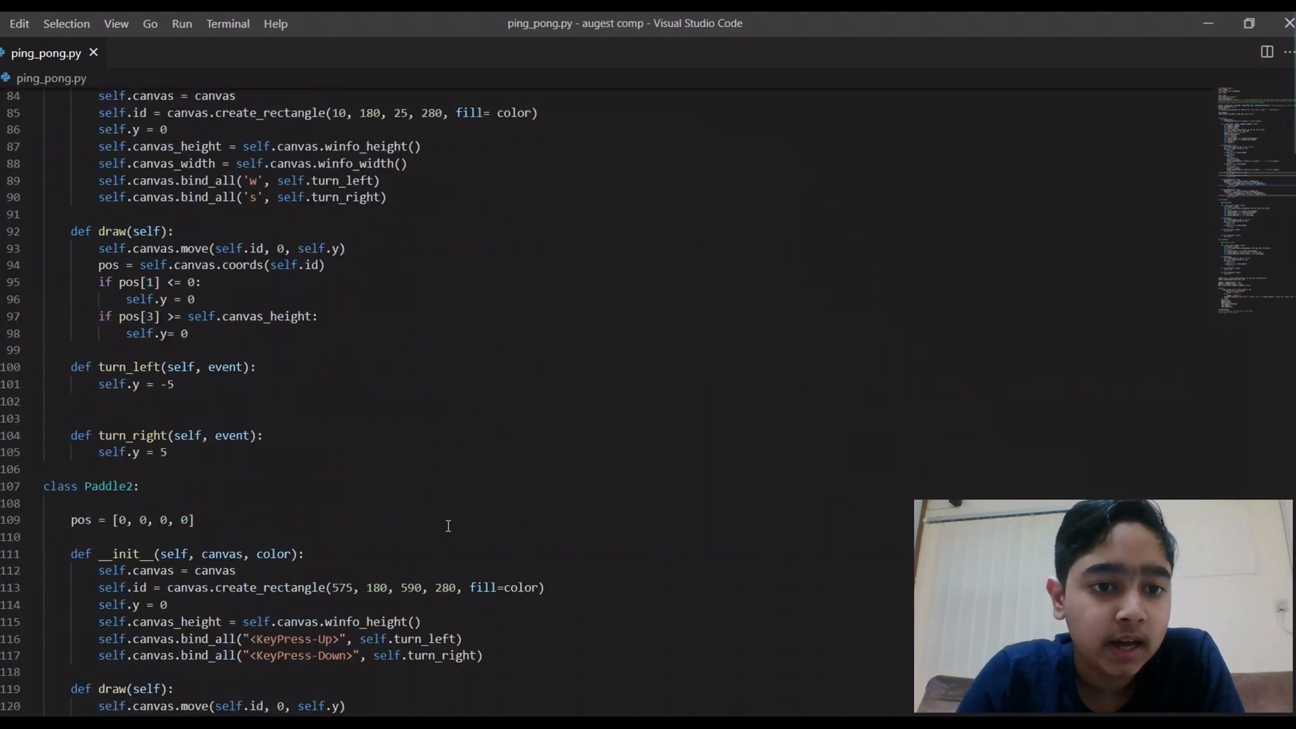
scroll(448, 525, up, 8)
scroll(447, 525, up, 5)
scroll(447, 526, up, 5)
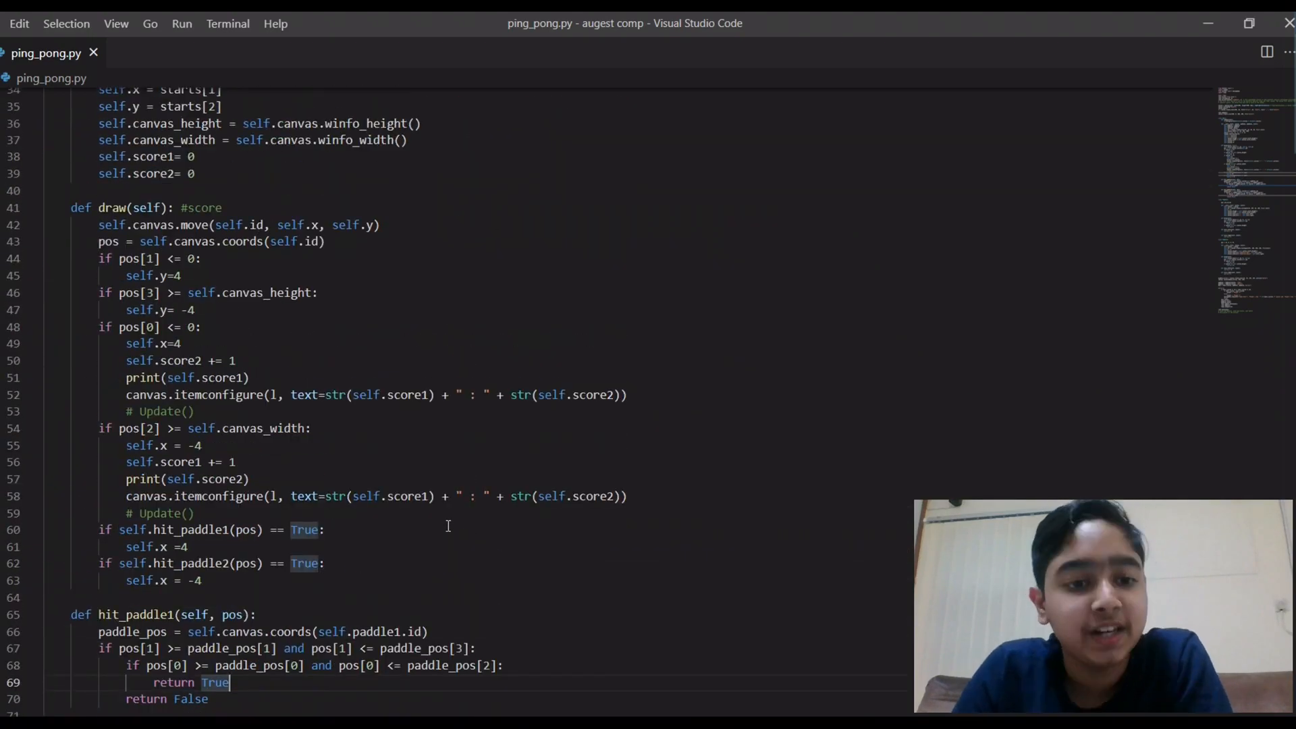
scroll(450, 521, up, 3)
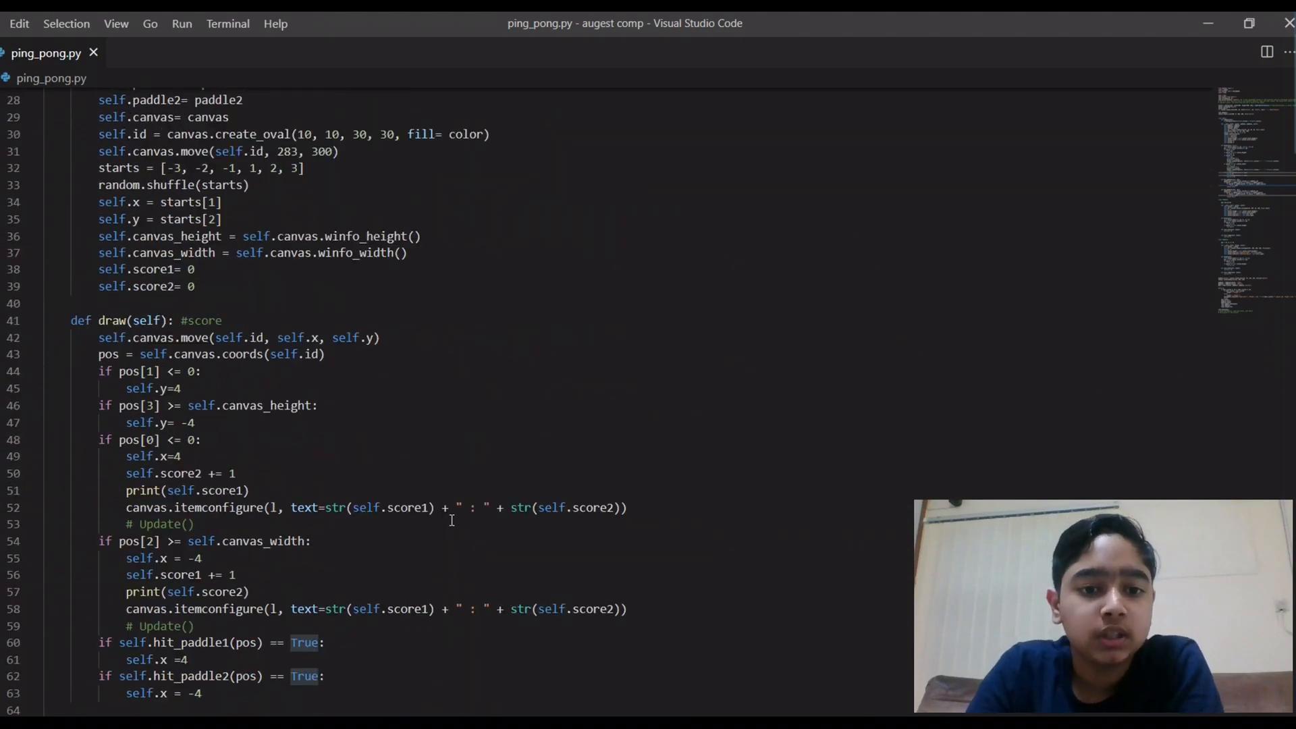
scroll(452, 519, up, 5)
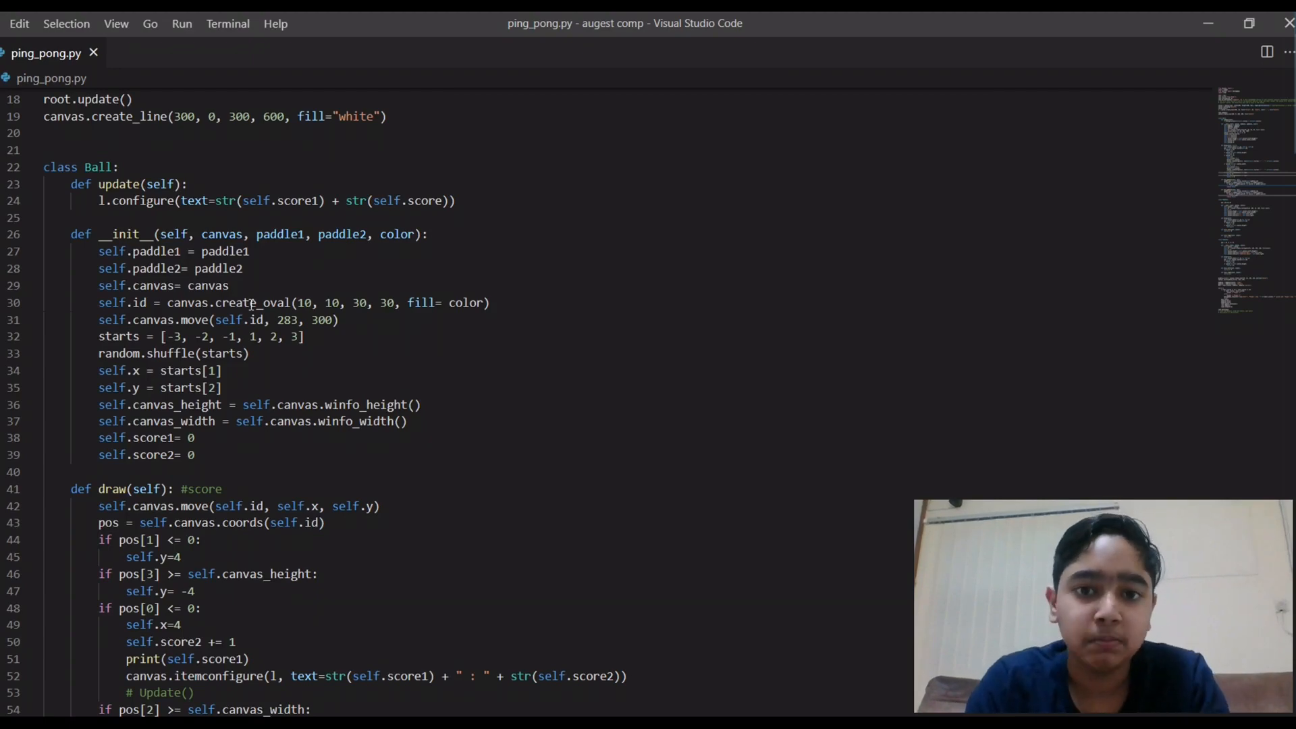
scroll(368, 408, down, 5)
scroll(368, 407, down, 5)
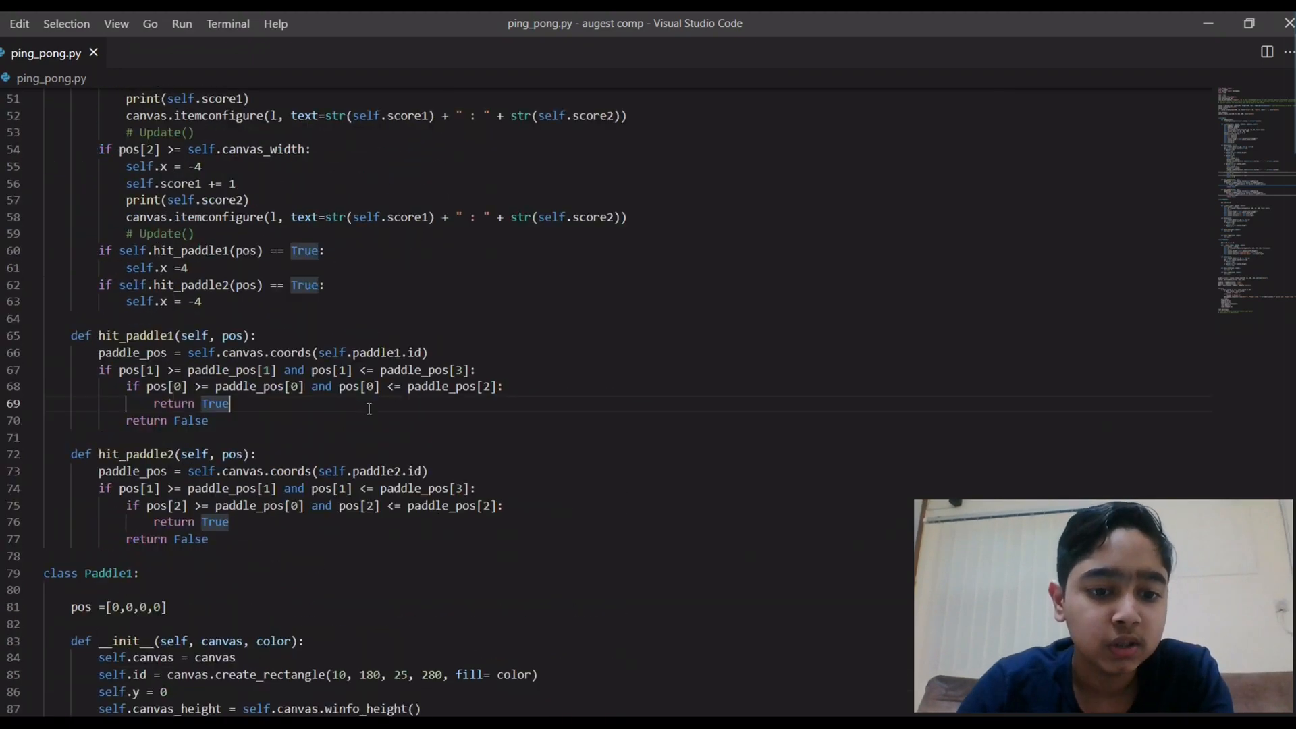
scroll(368, 408, down, 8)
scroll(369, 409, down, 8)
scroll(369, 408, down, 6)
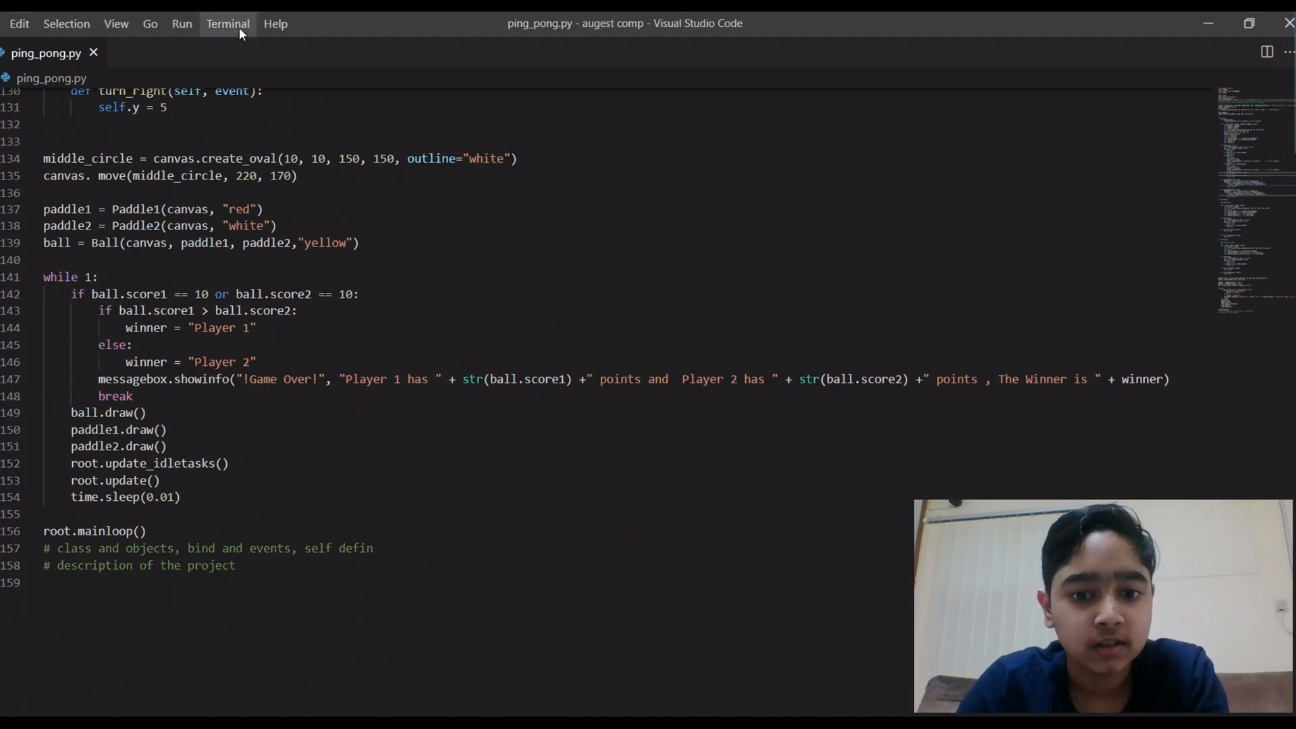
Step: Open a new PowerShell terminal panel from the Terminal menu beneath the code
click(276, 23)
mouse_move(228, 24)
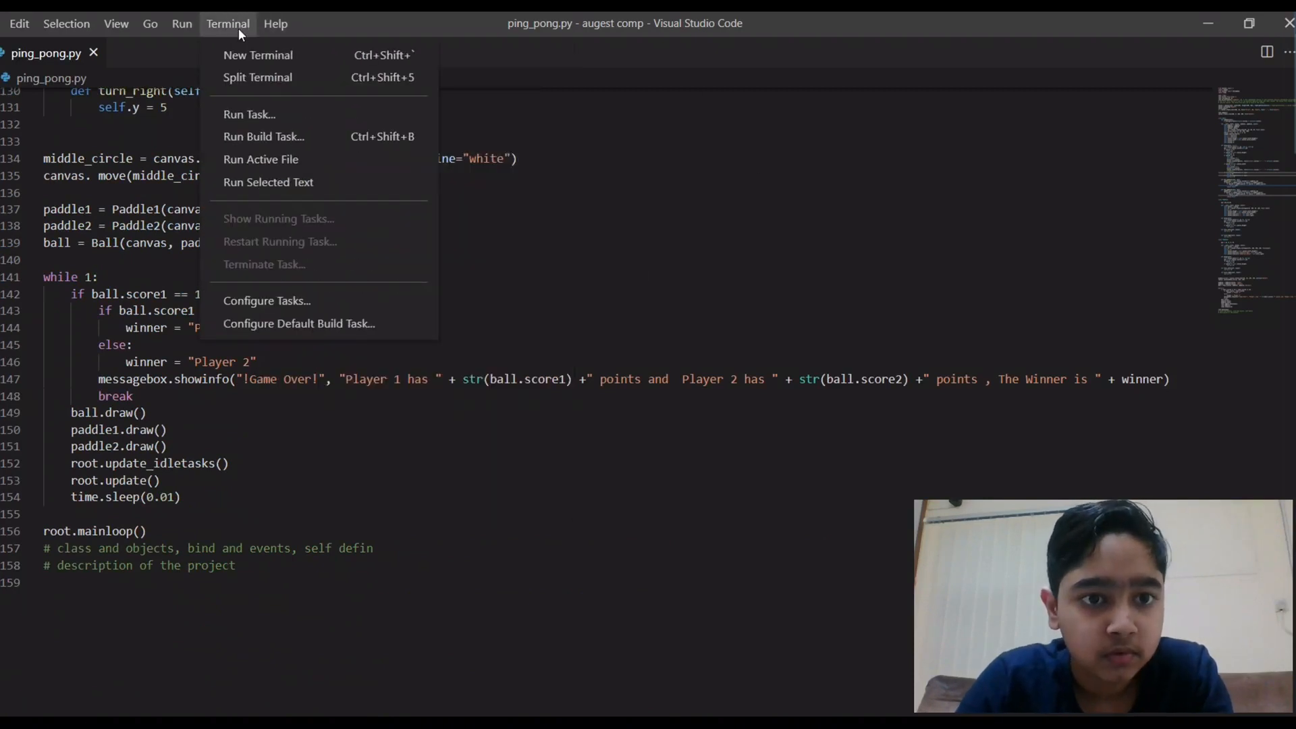
click(247, 48)
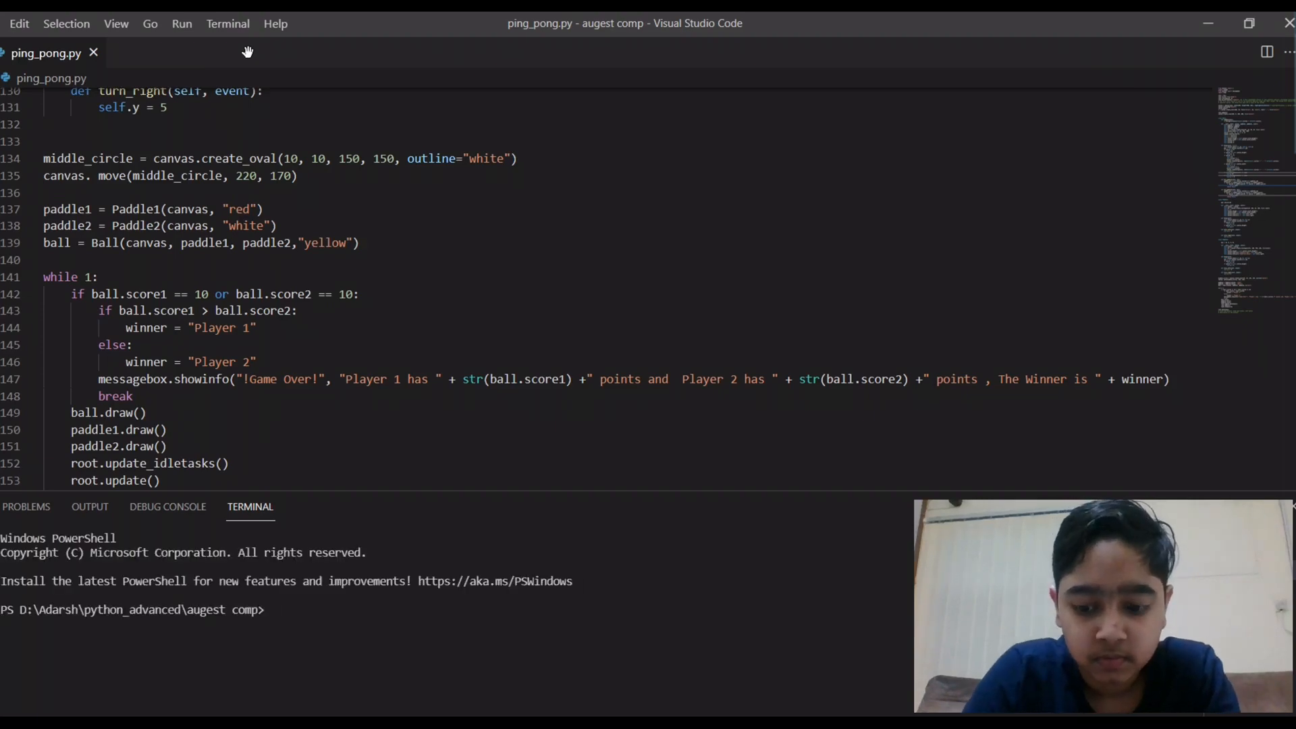
text(python ping_pong.py)
Step: Run python ping_pong.py again and return the first balls with the white paddle
key(Return)
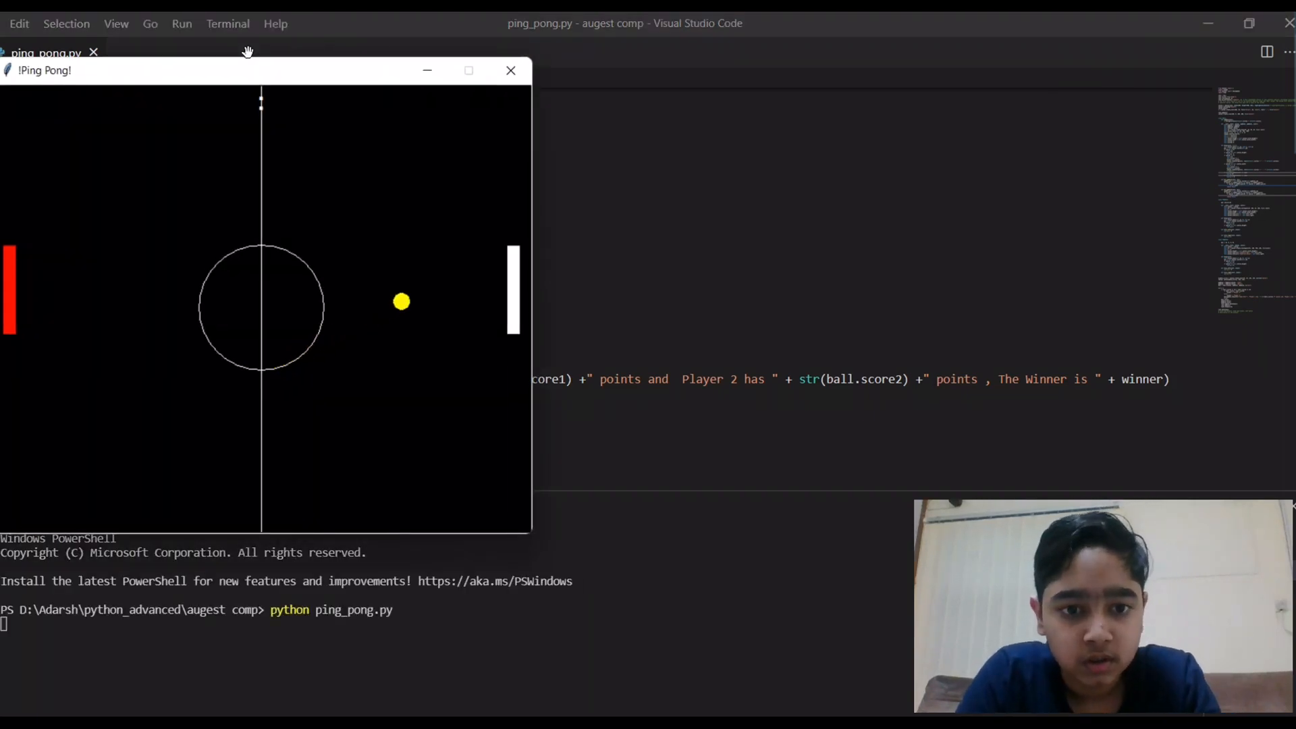
key(Up)
key(Up)
key(Up)
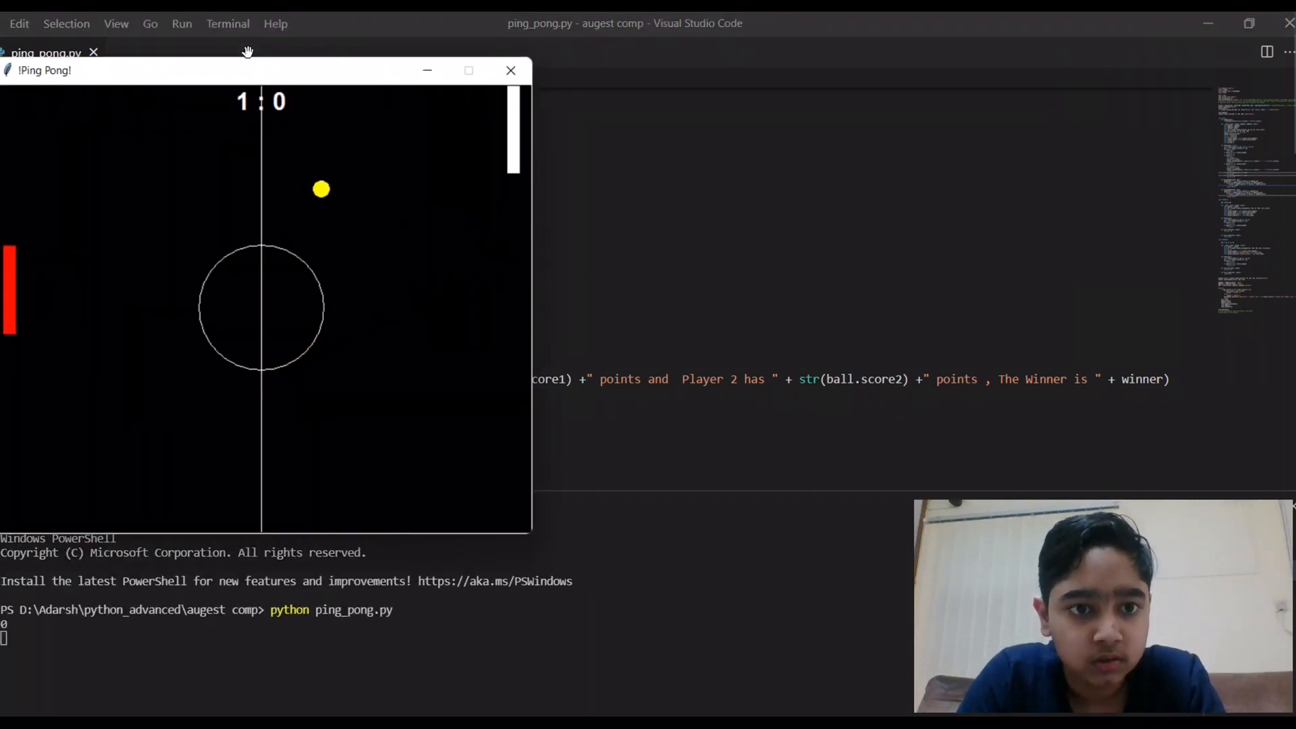
key(w)
key(w)
key(w)
key(w)
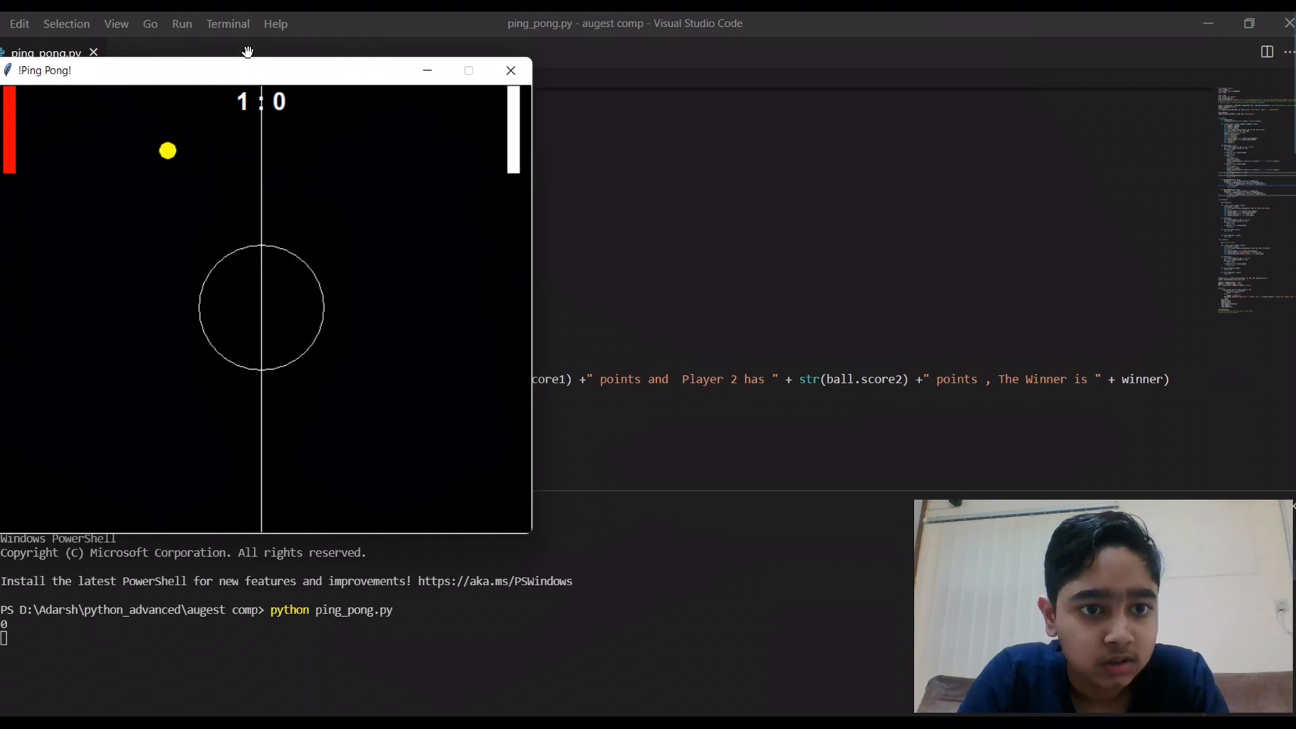
key(Down)
key(Down)
key(Down)
key(Down)
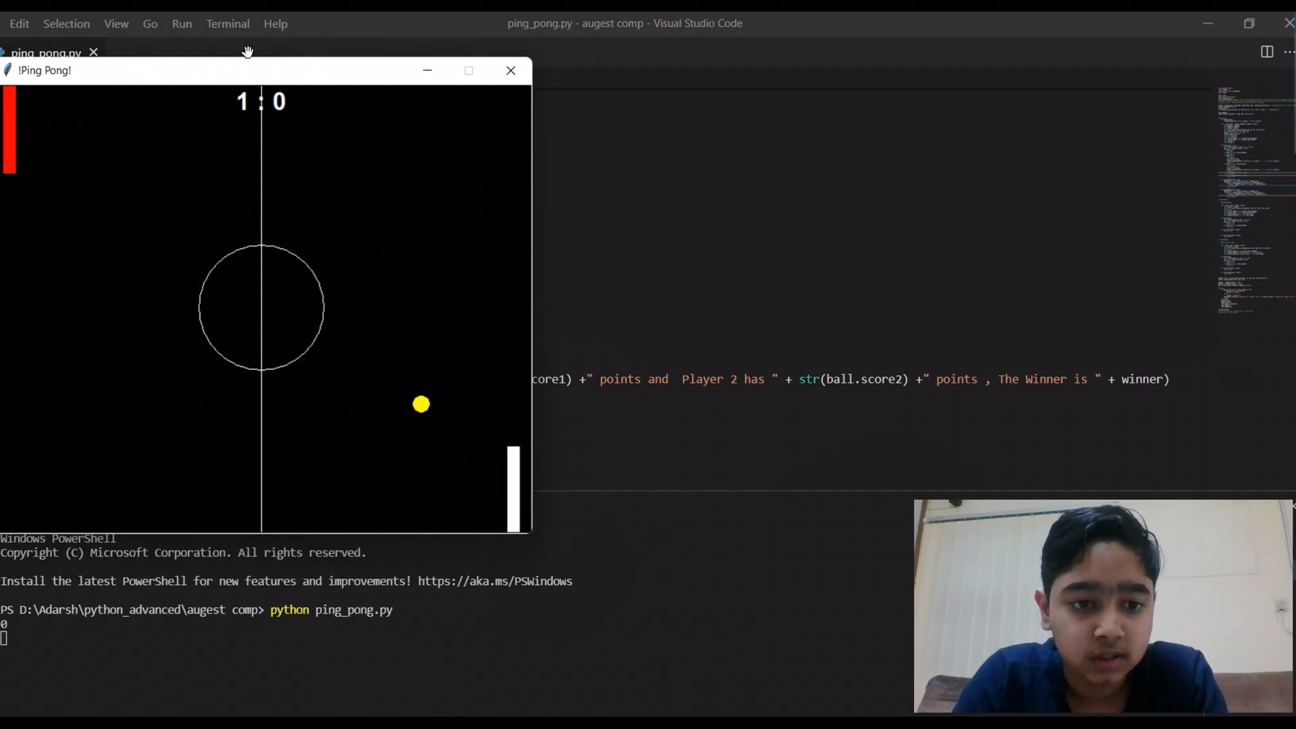
key(Up)
key(Up)
key(Up)
key(Up)
key(Up)
key(Up)
Step: Rally with the red paddle sweeping bottom to top while the white paddle drops to the bottom
key(s)
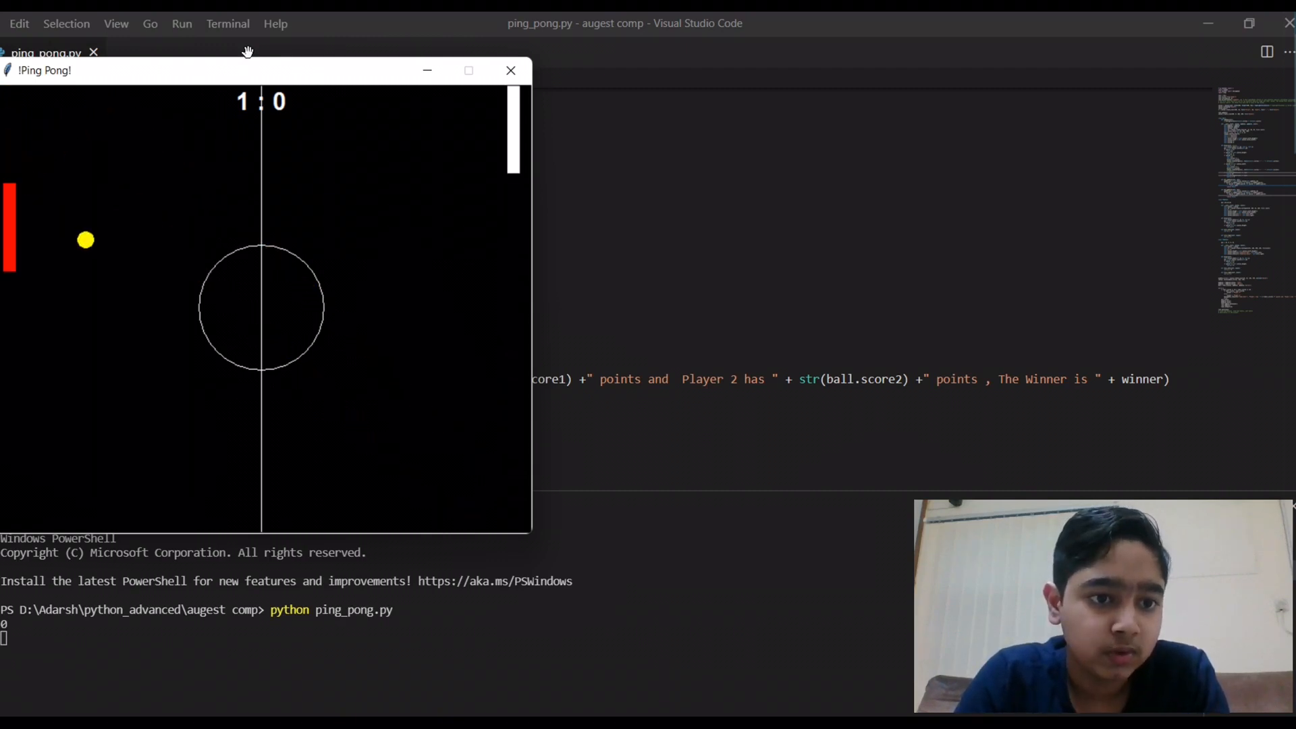
key(s)
key(s)
key(s)
key(s)
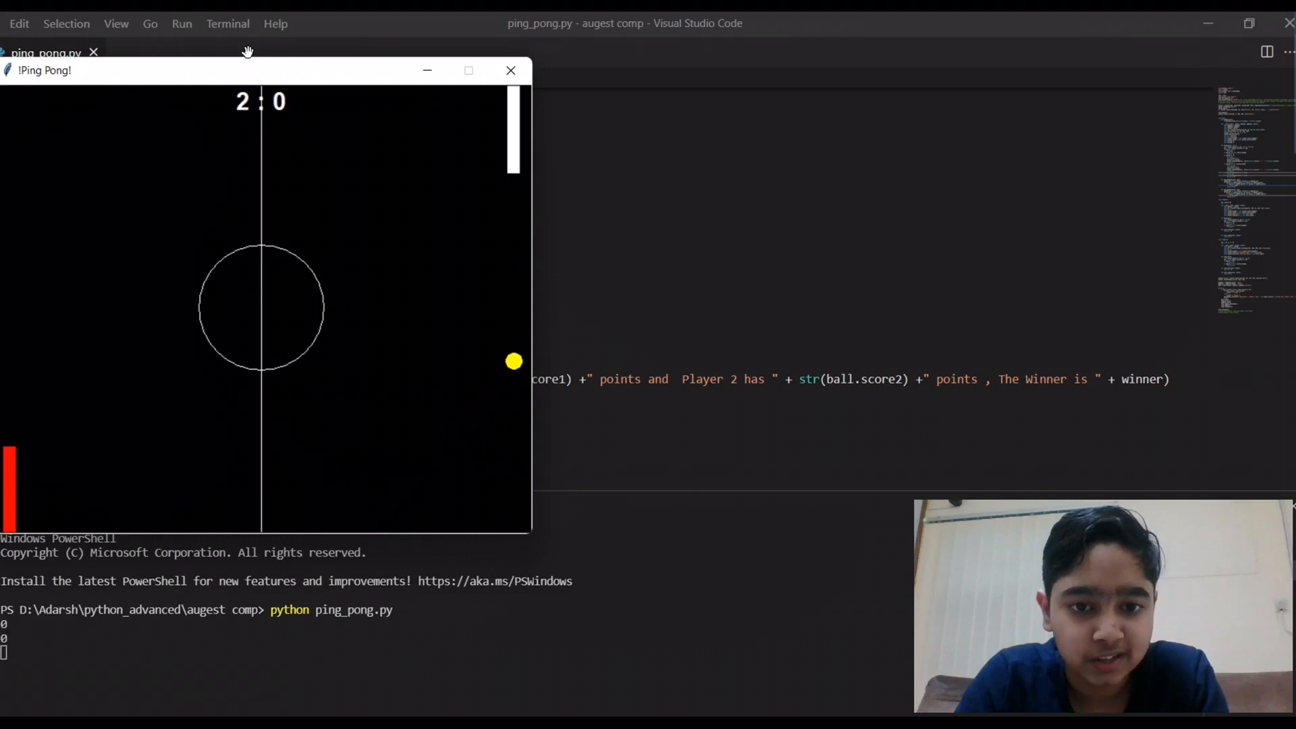
key(w)
key(w)
key(w)
key(w)
key(w)
key(w)
key(s)
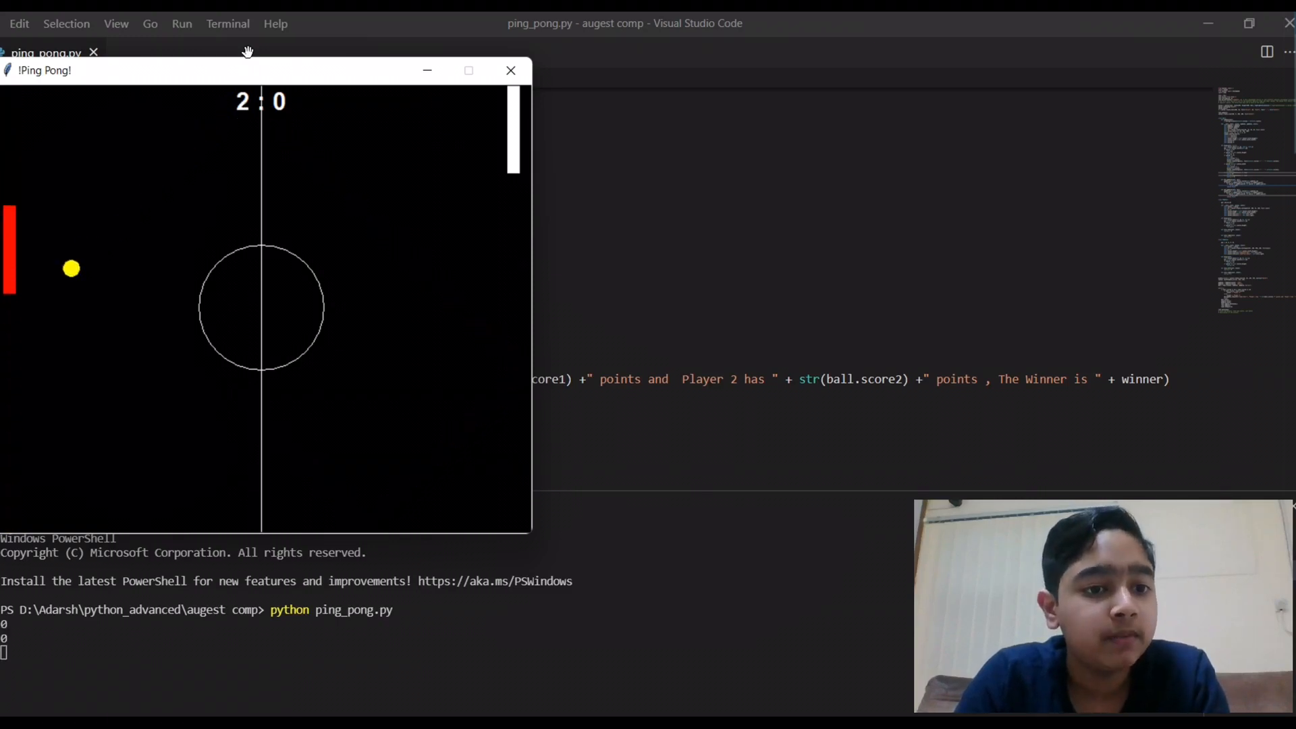
key(s)
key(s)
key(s)
key(s)
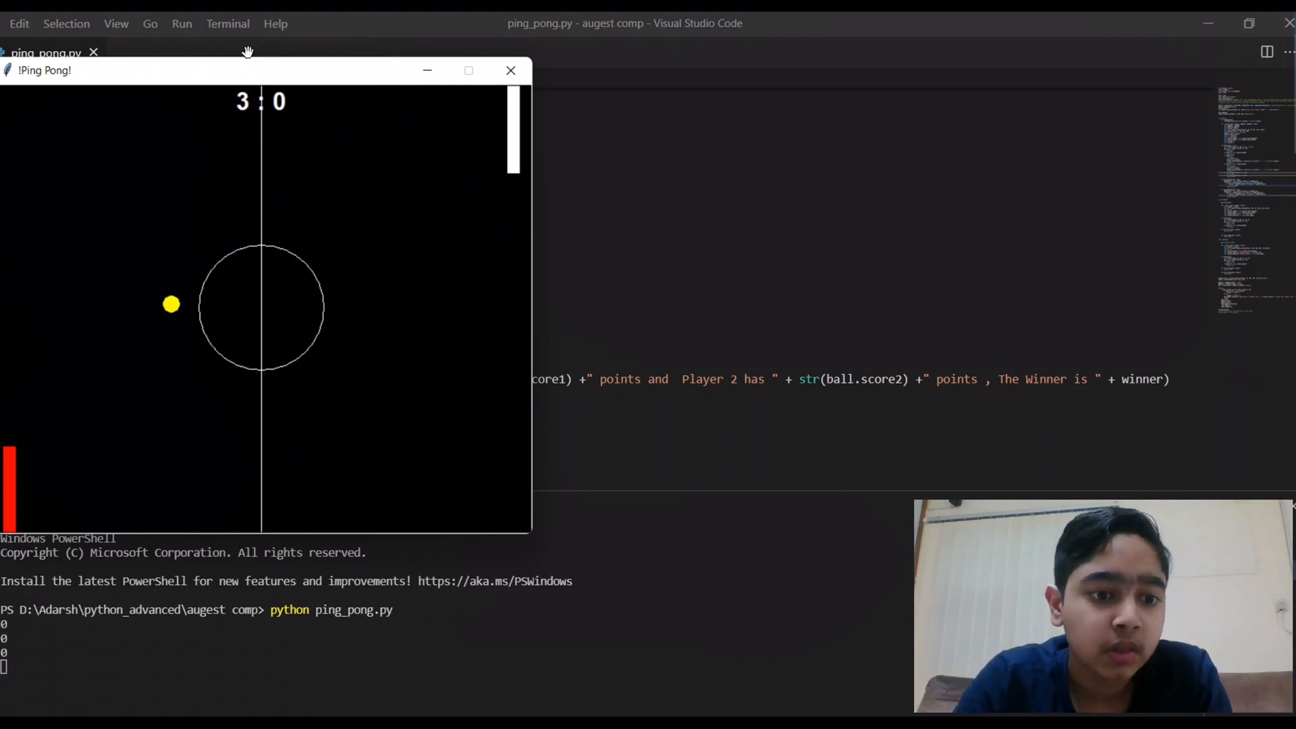
key(w)
key(w)
key(w)
key(w)
key(s)
key(s)
key(s)
key(s)
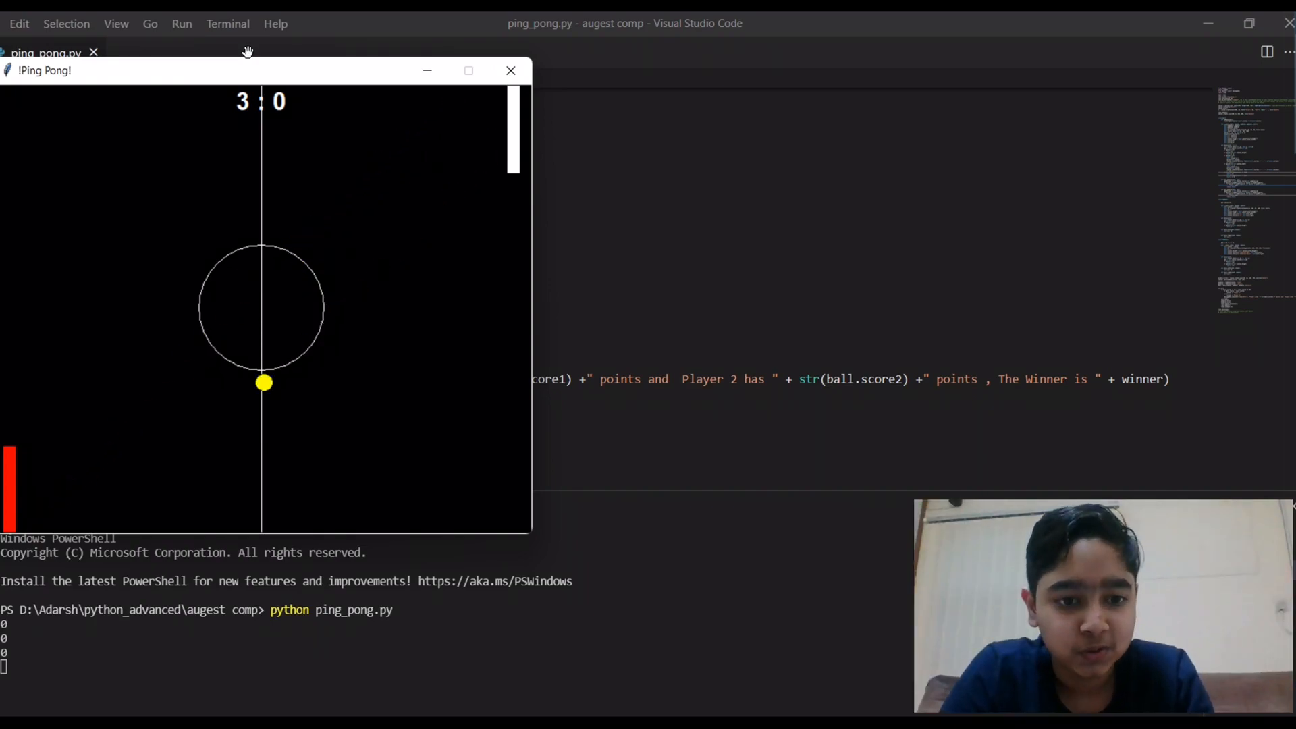
key(w)
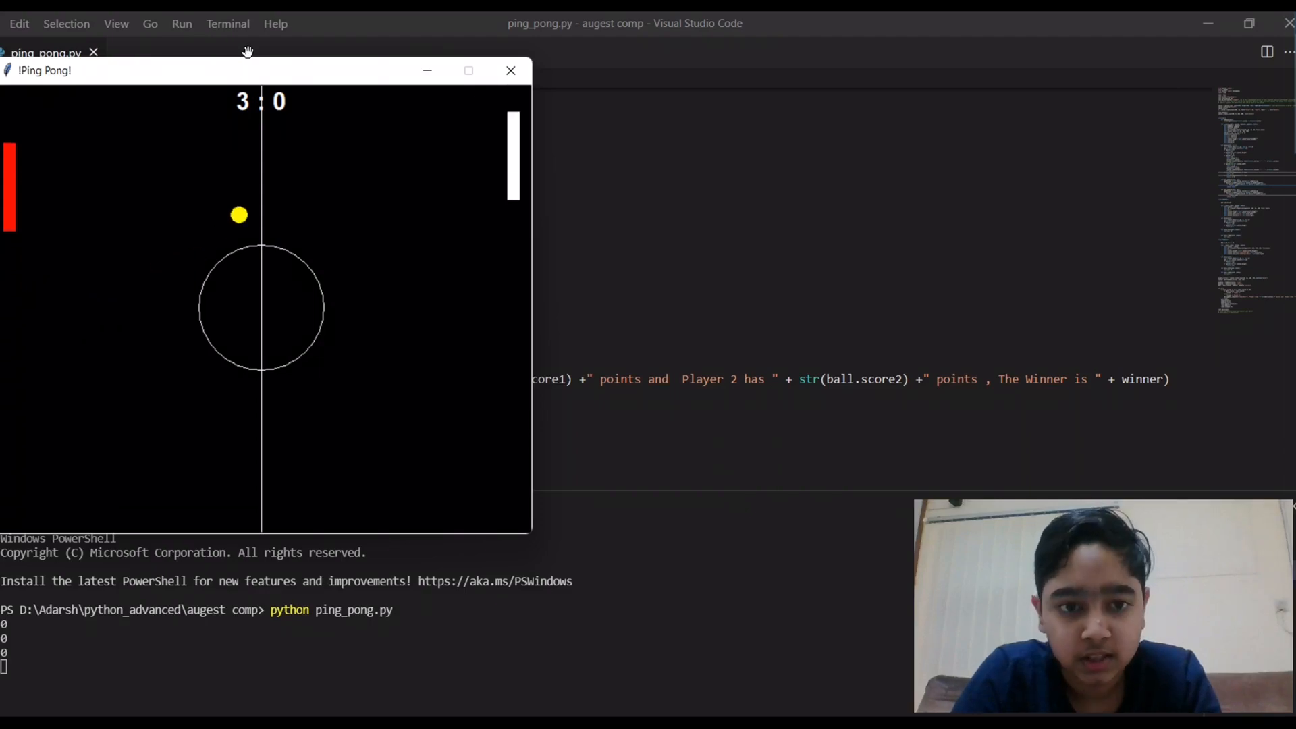
key(Down)
key(Down)
key(Down)
key(Down)
key(Down)
key(Down)
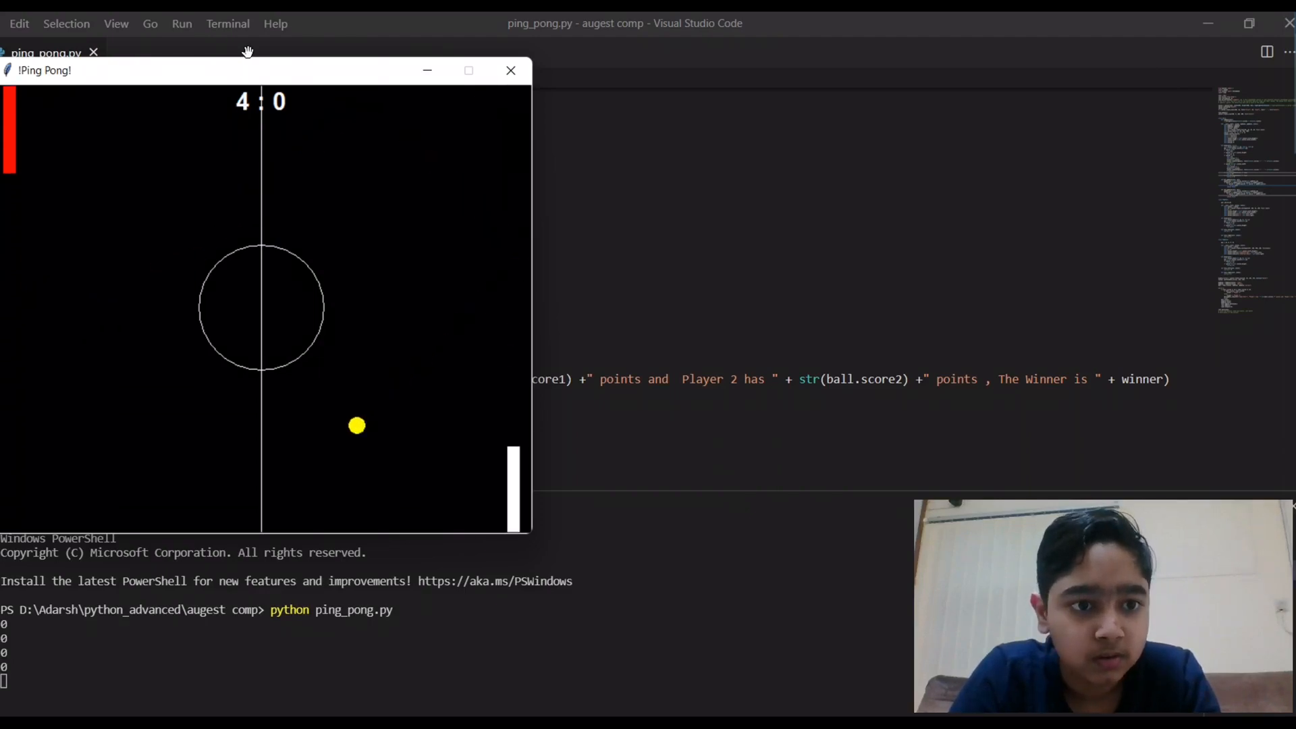
Step: Play out the remaining points with both paddles until Player 1 wins 10 : 1 and Game Over appears
key(s)
key(s)
key(s)
key(s)
key(s)
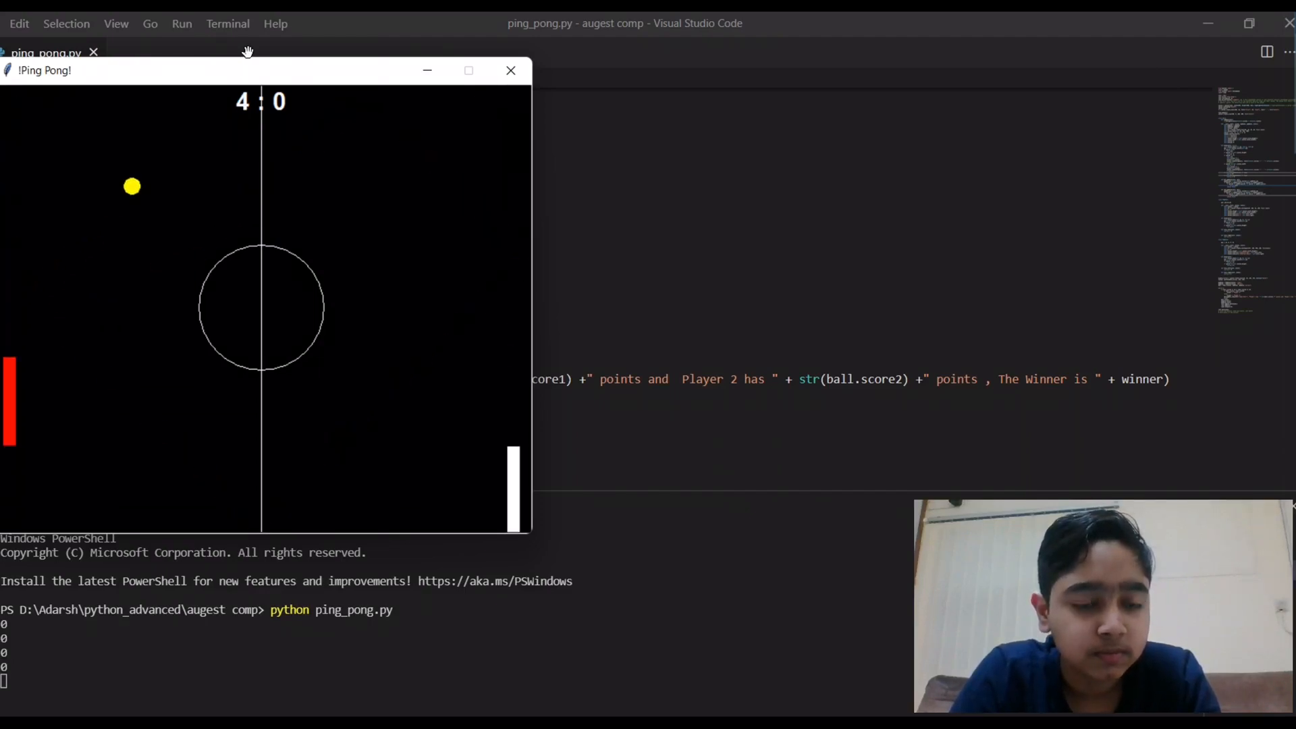
key(s)
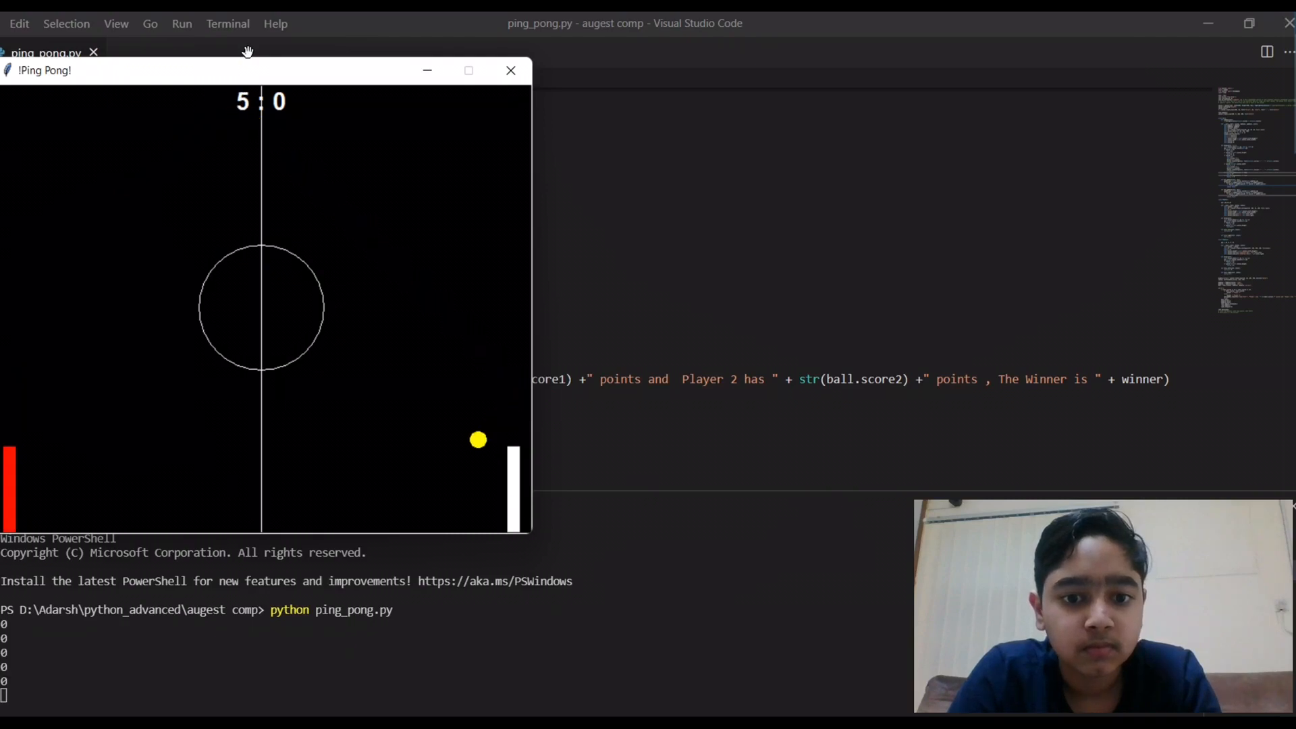
key(w)
key(w)
key(w)
key(w)
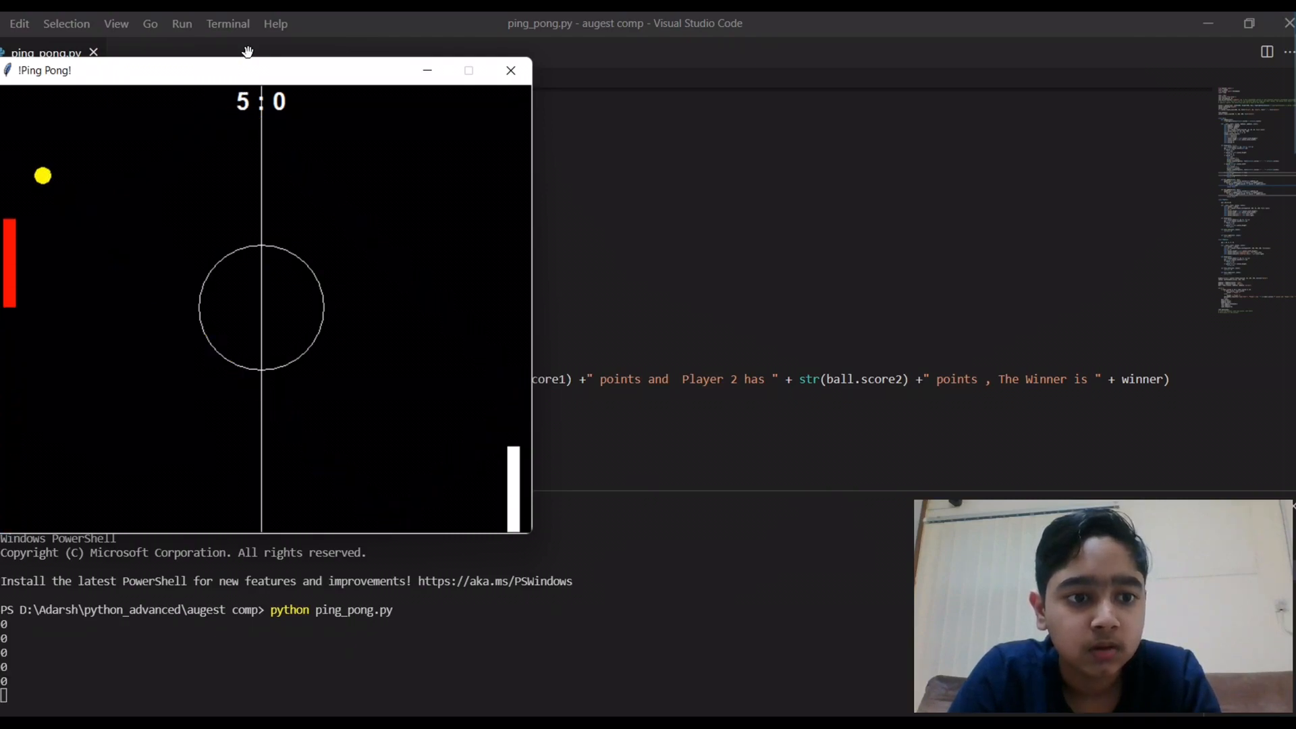
key(w)
key(w)
key(w)
key(Up)
key(Up)
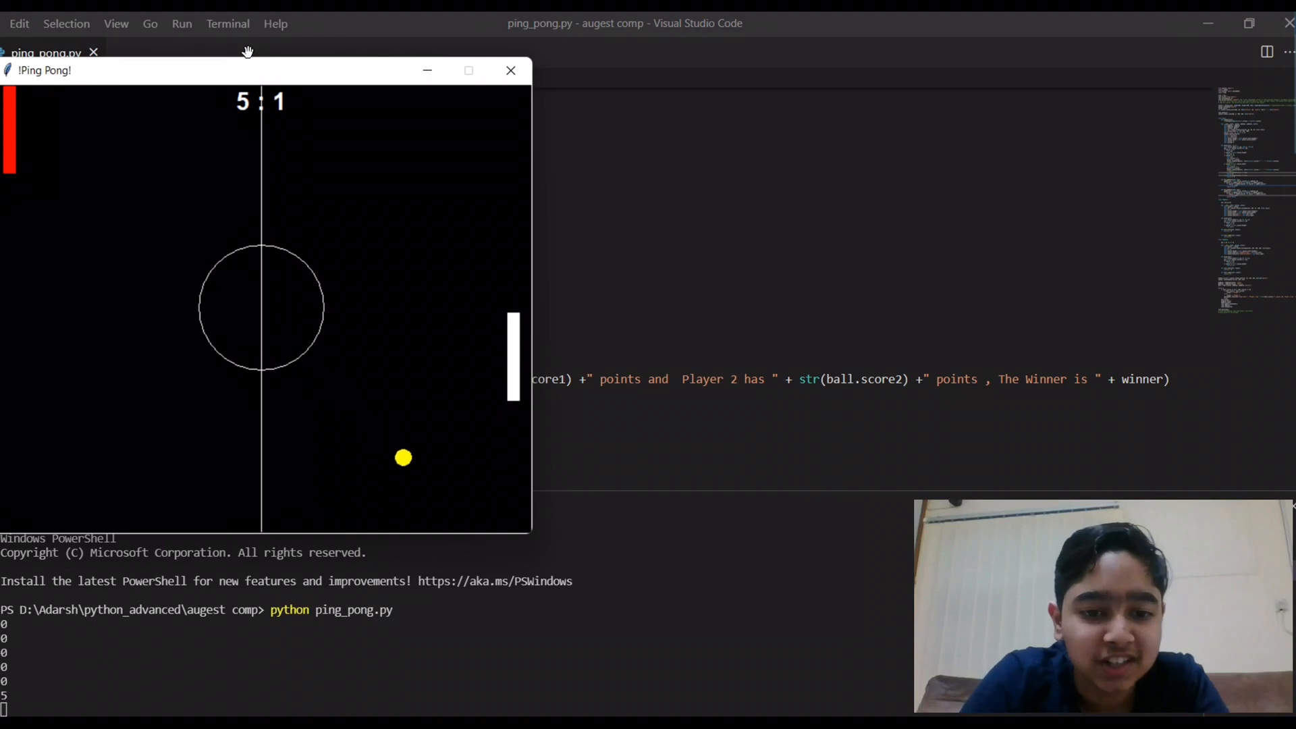
key(Up)
key(Up)
key(Up)
key(Up)
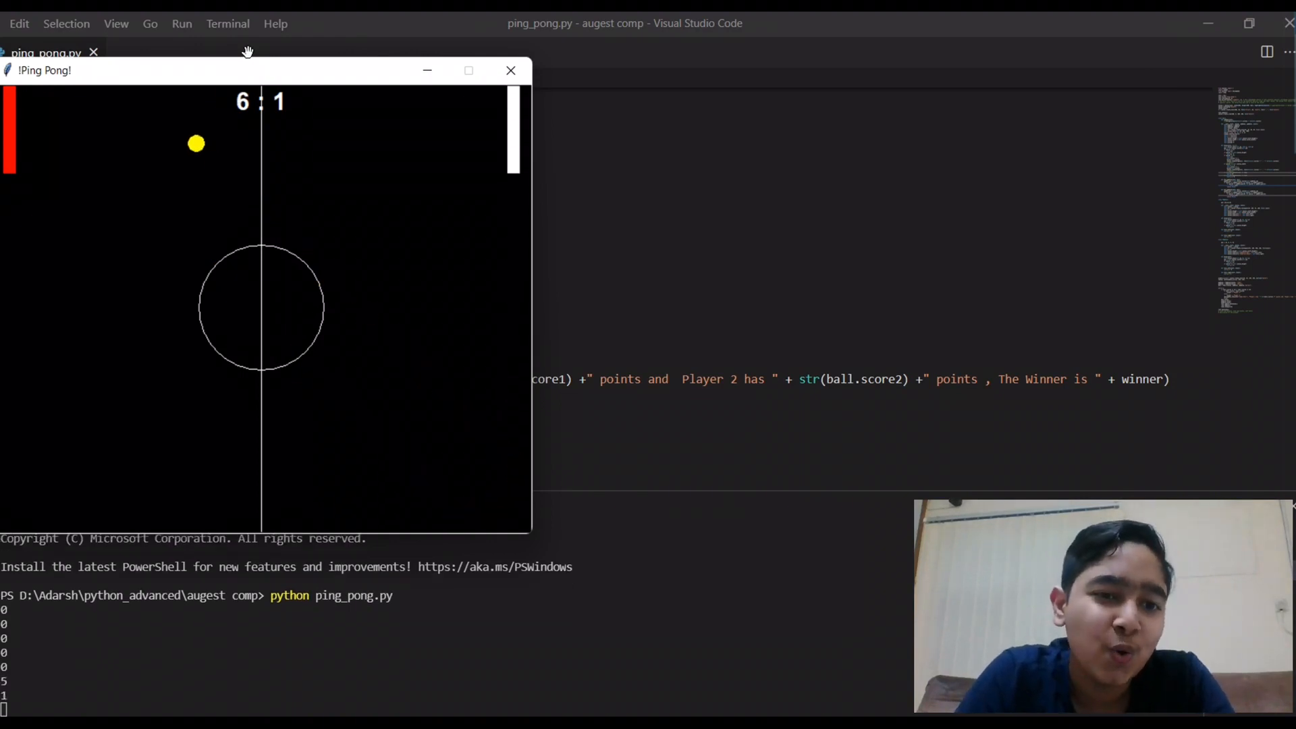
key(s)
key(s)
key(s)
key(s)
key(s)
key(s)
key(s)
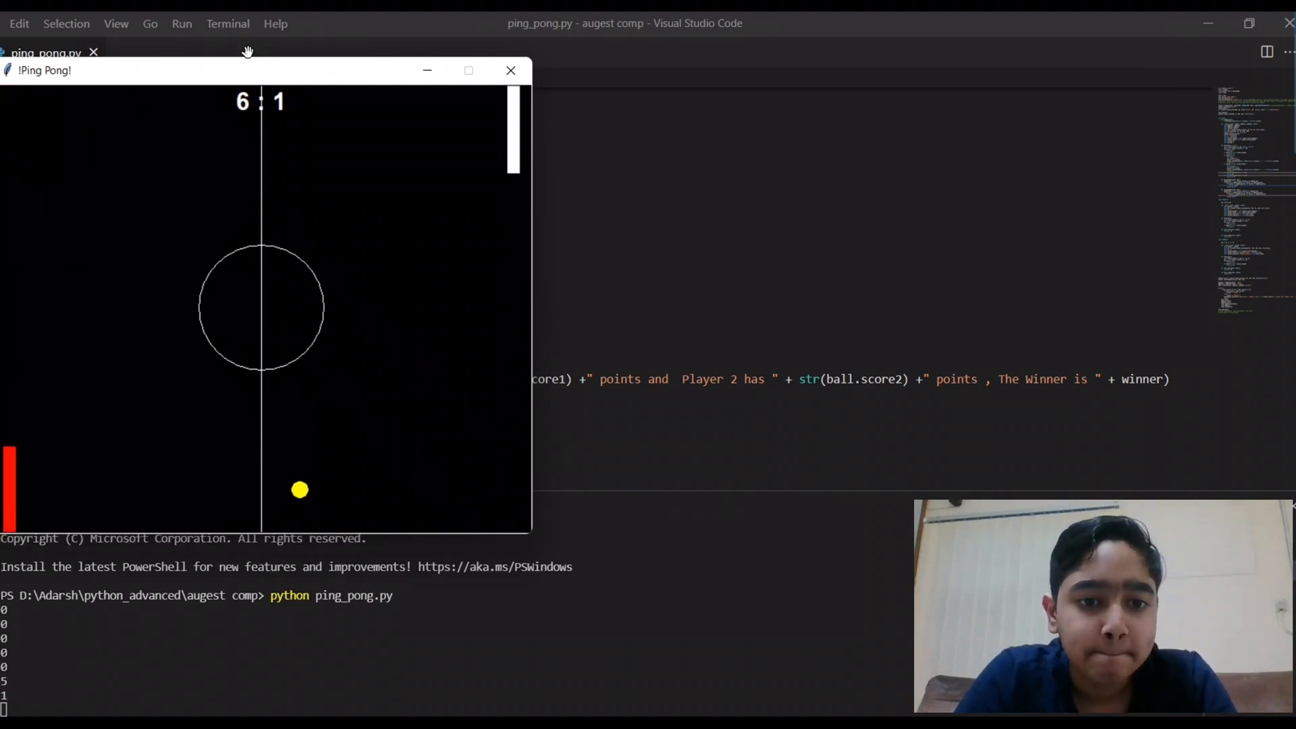
key(w)
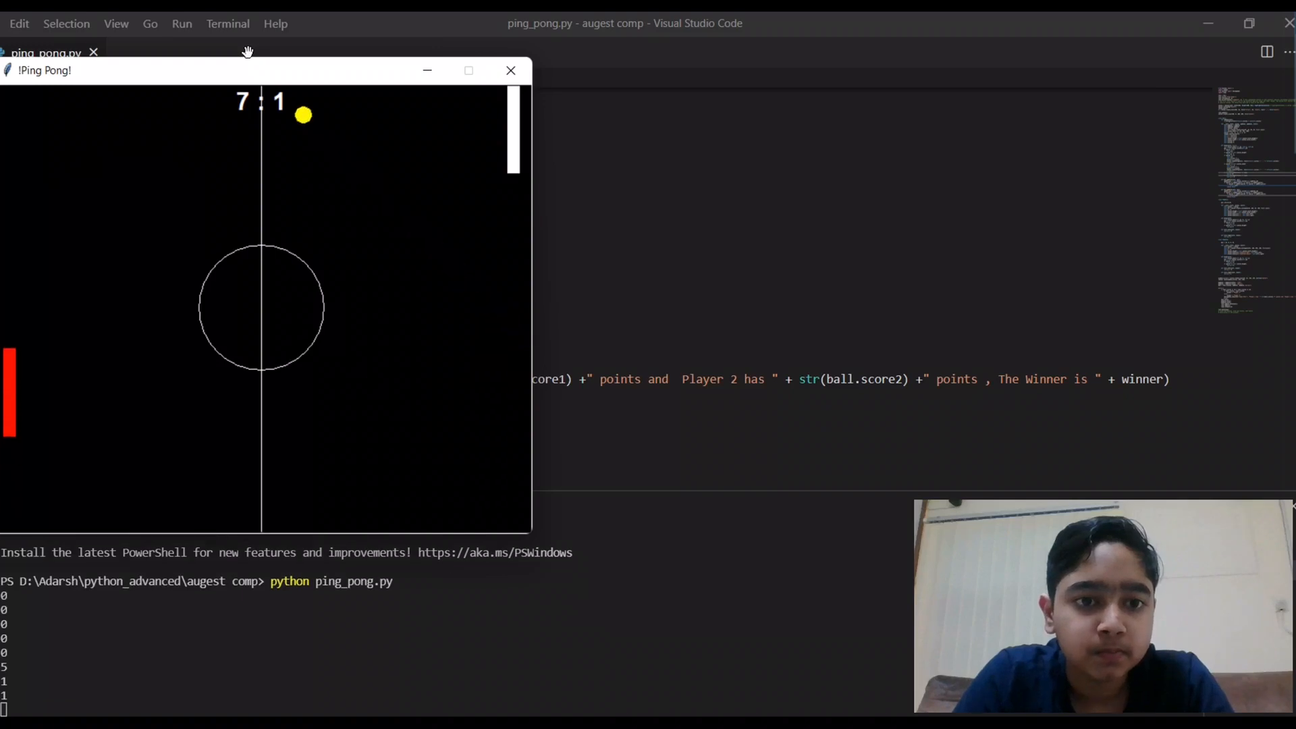
key(w)
key(w)
key(s)
key(w)
key(w)
key(w)
key(w)
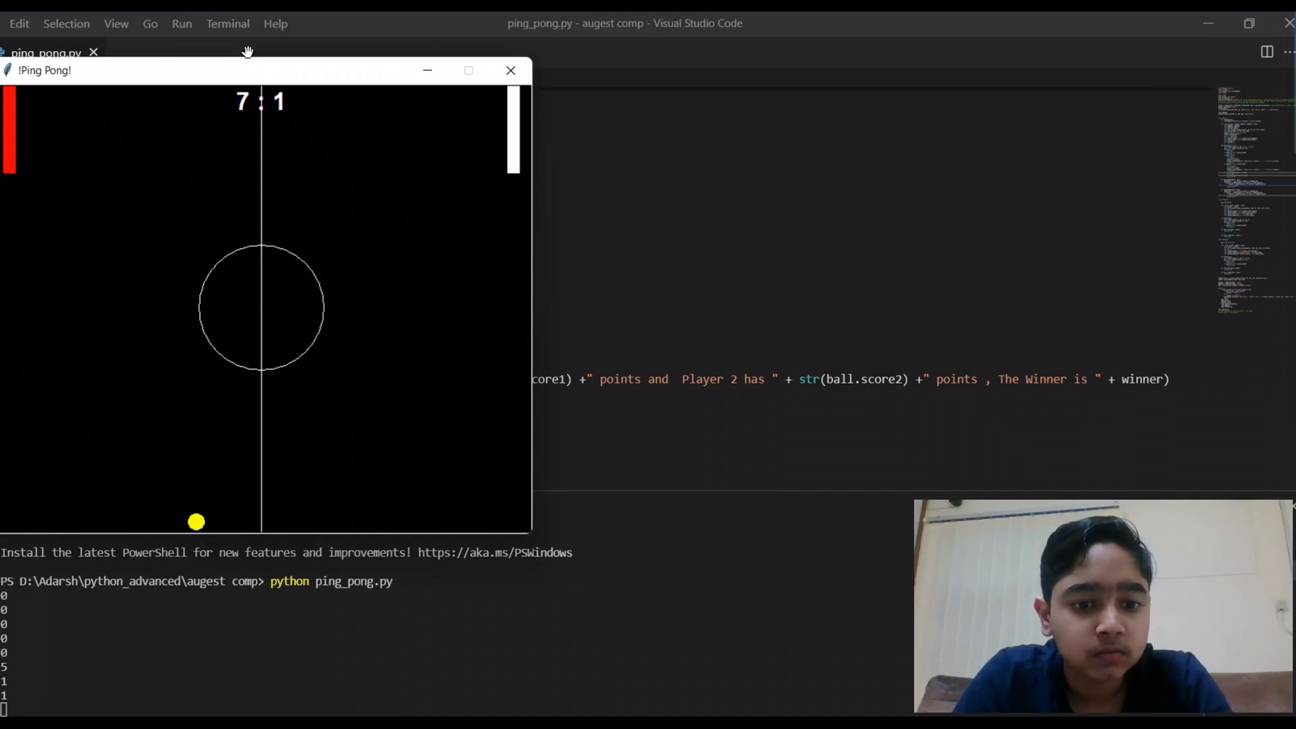
key(Down)
key(Down)
key(Down)
key(Down)
key(Down)
key(Down)
key(Down)
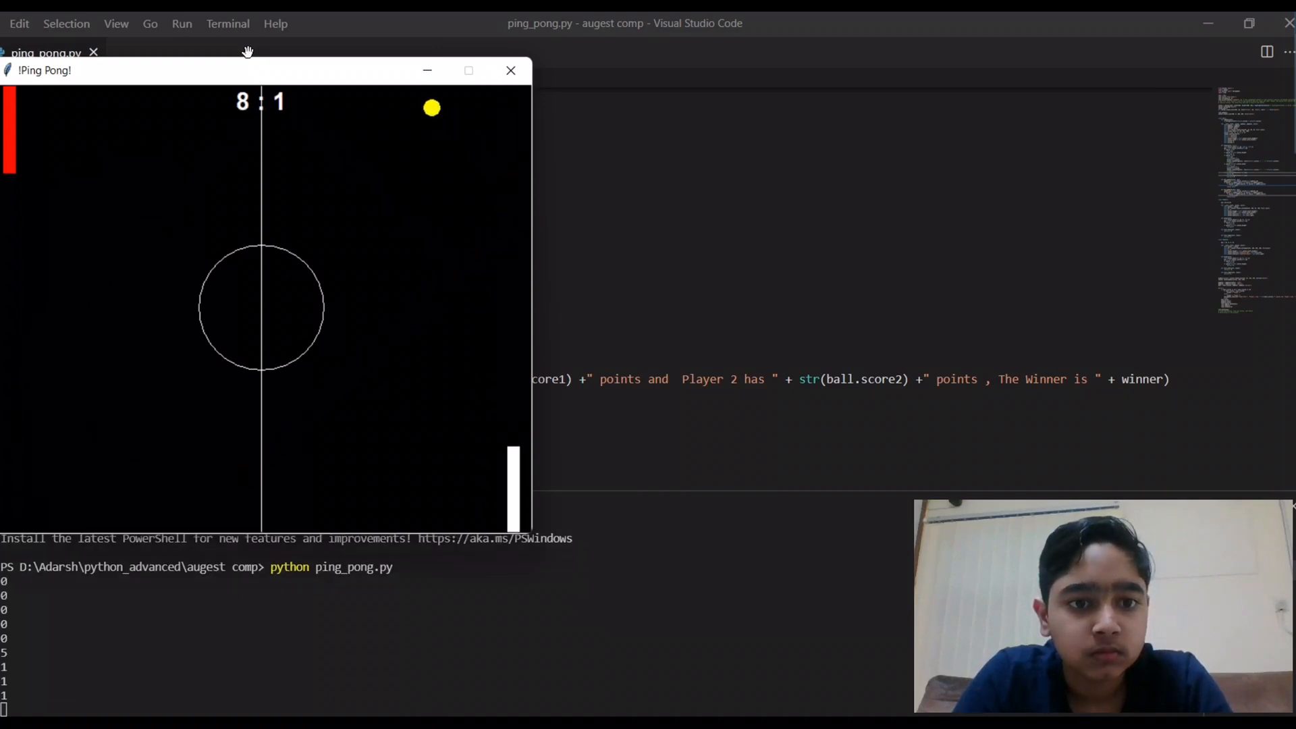
key(s)
key(s)
key(s)
key(s)
key(s)
key(s)
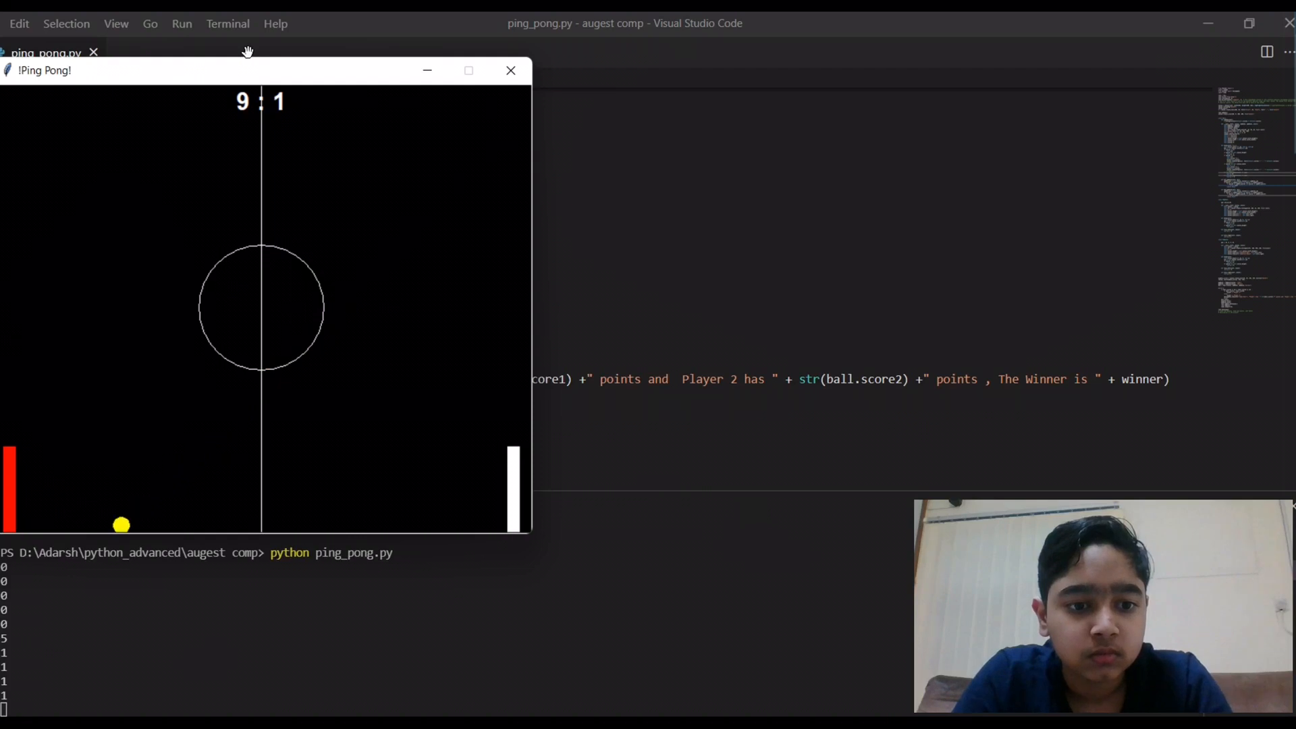
key(w)
key(w)
key(w)
key(w)
key(w)
key(w)
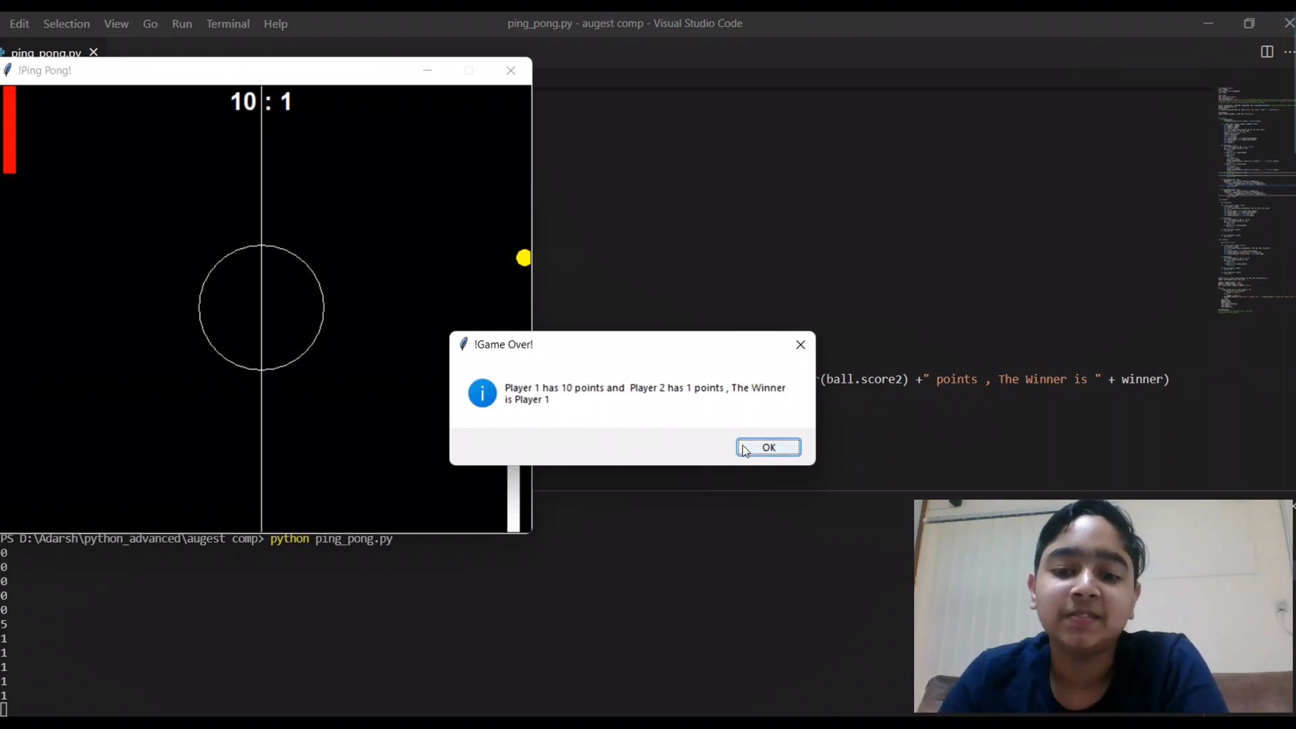
Step: Dismiss the Game Over message and close the Ping Pong window, leaving the terminal prompt ready
click(767, 448)
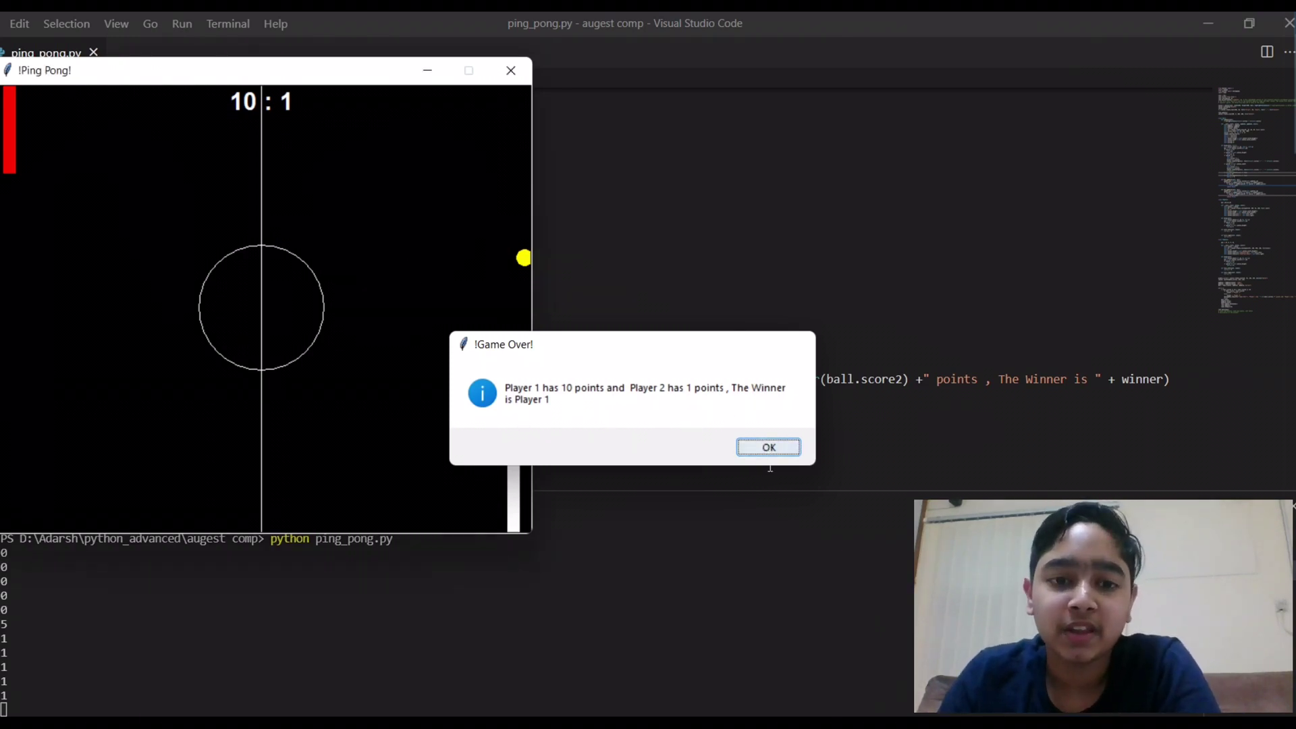
click(512, 73)
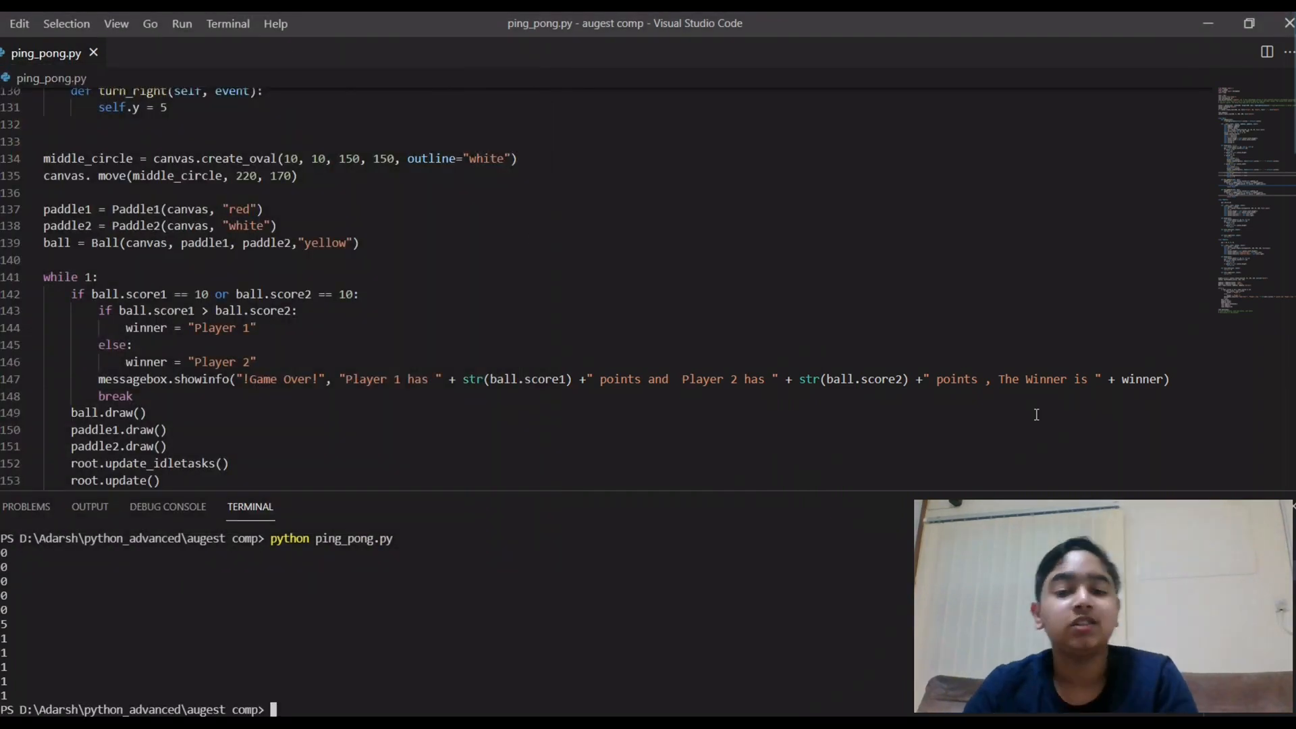